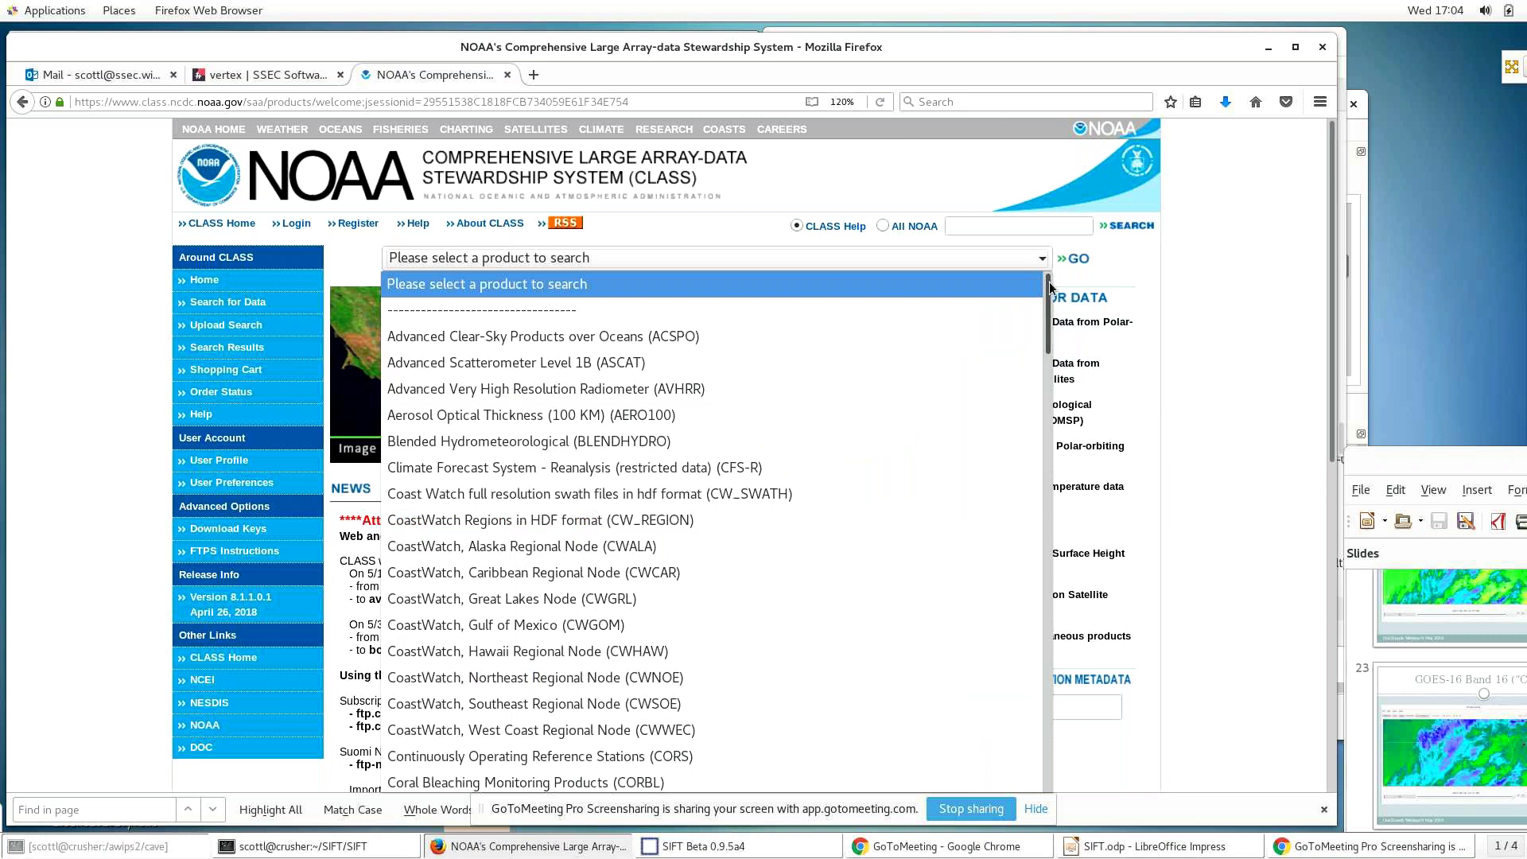
# - Open the search for GOES-R Series ABI Products GRABIPRD and review its temporal and advanced search options
pyautogui.moveTo(1049, 286); pyautogui.dragTo(1052, 403)
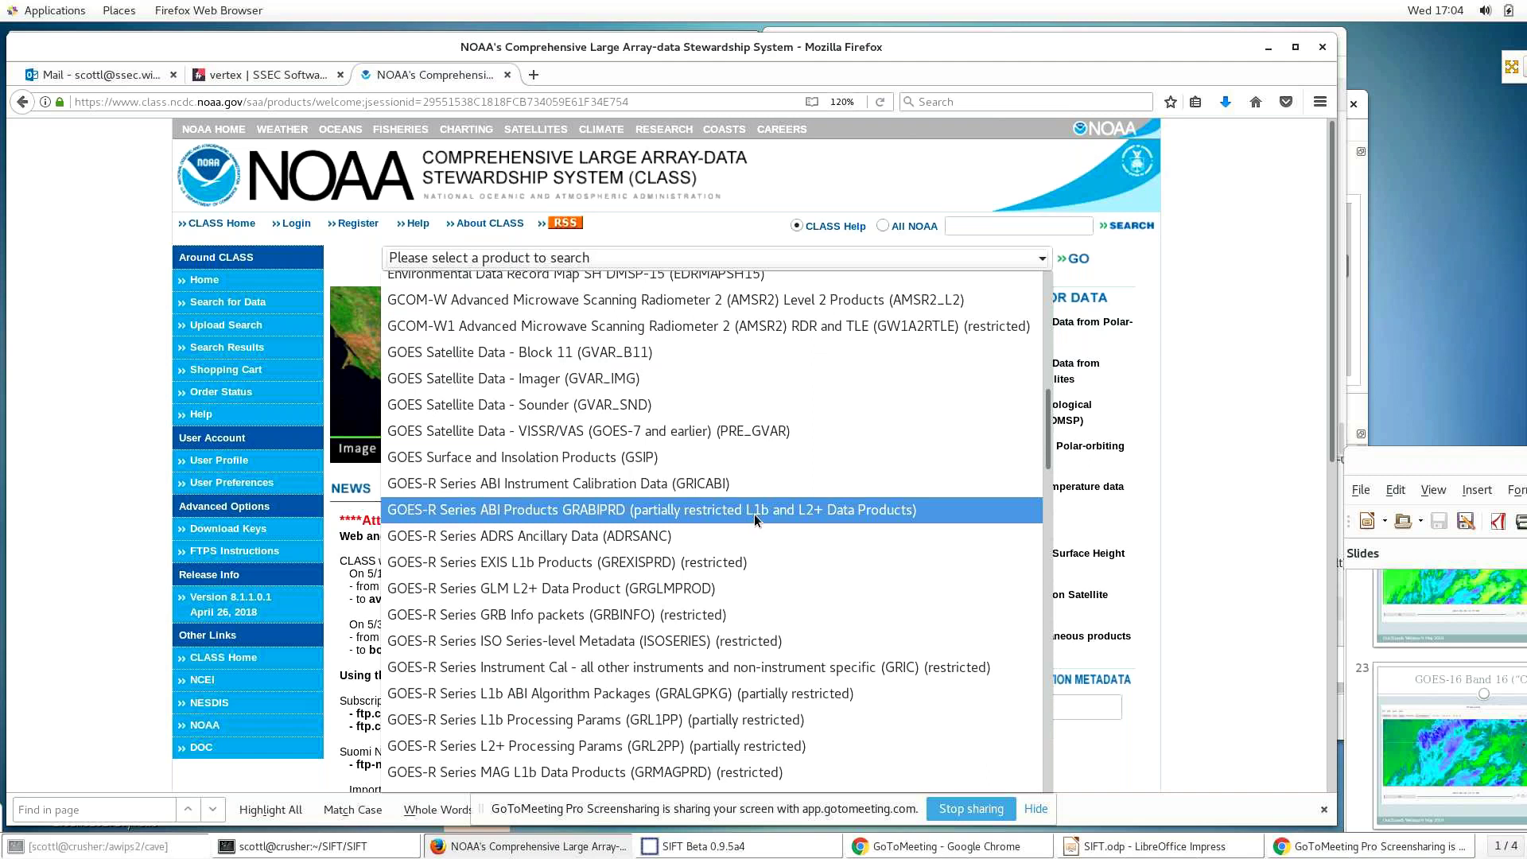
pyautogui.click(754, 514)
pyautogui.click(1078, 260)
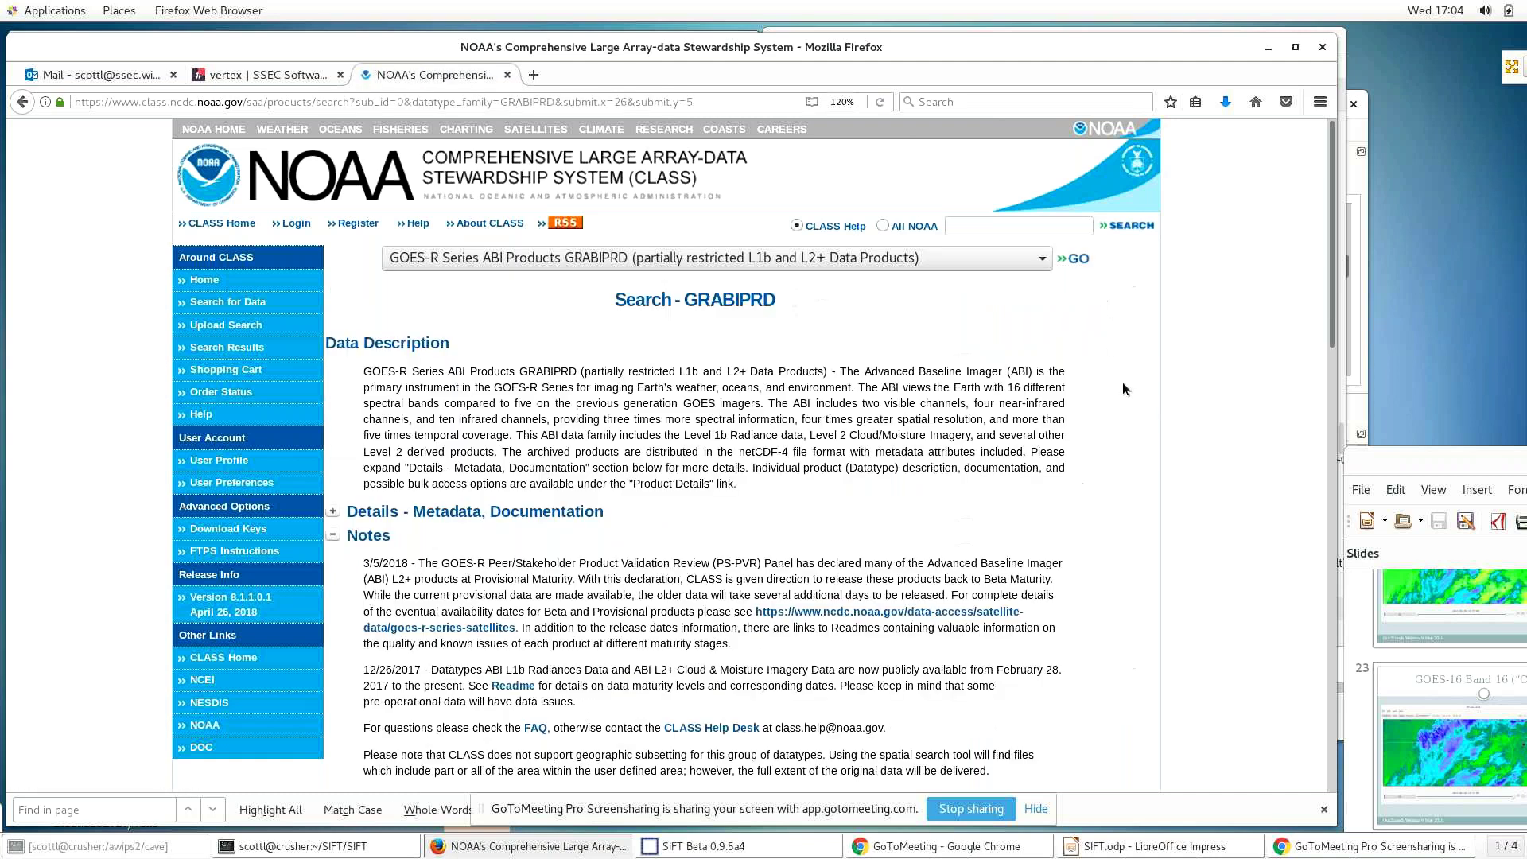
pyautogui.scroll(-10, 1123, 387)
pyautogui.scroll(1, 1123, 387)
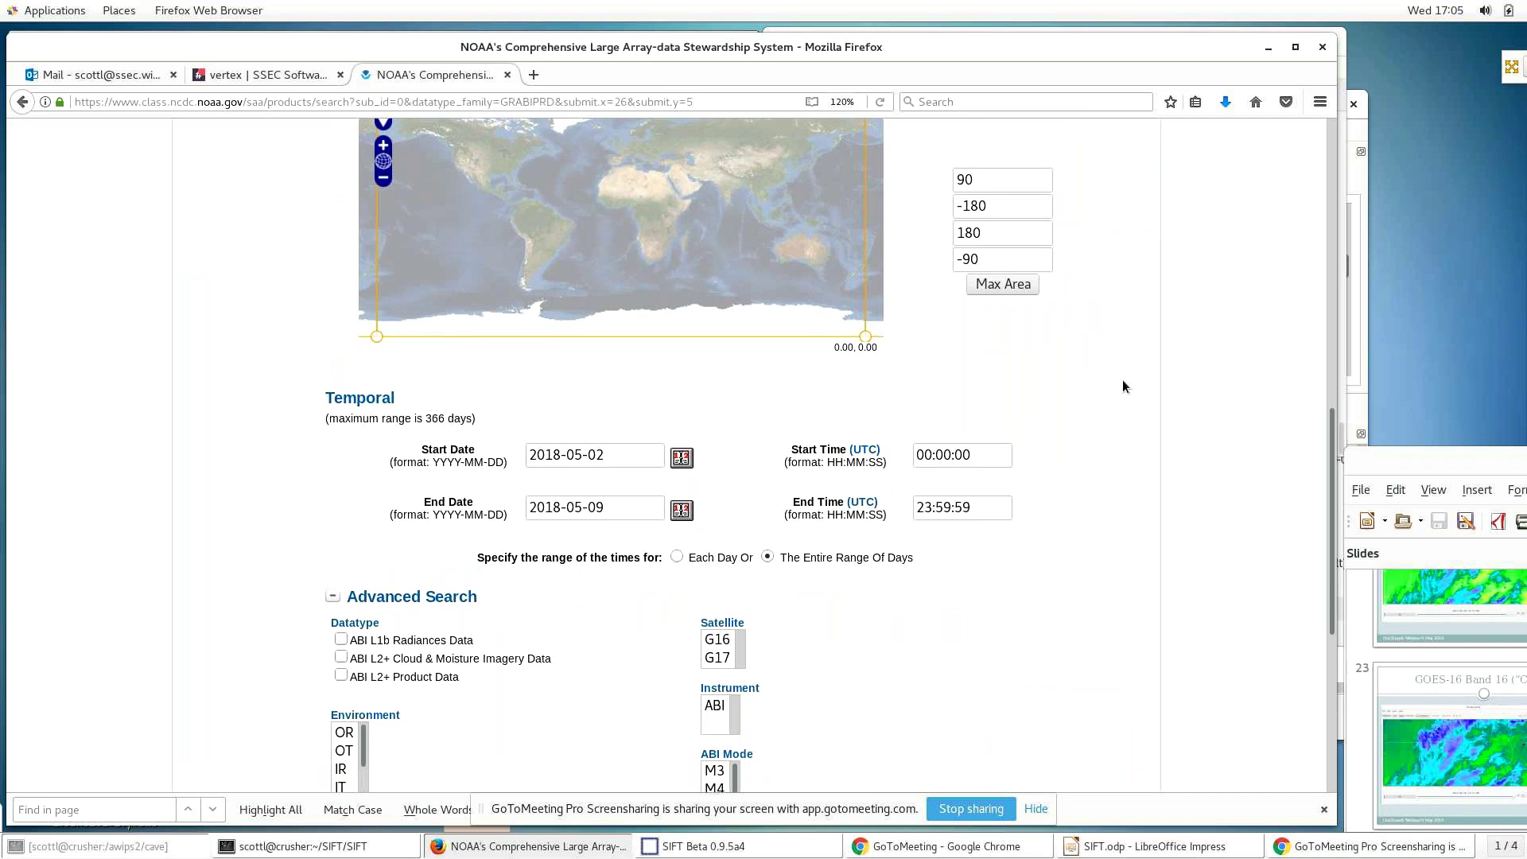
pyautogui.scroll(-8, 1123, 385)
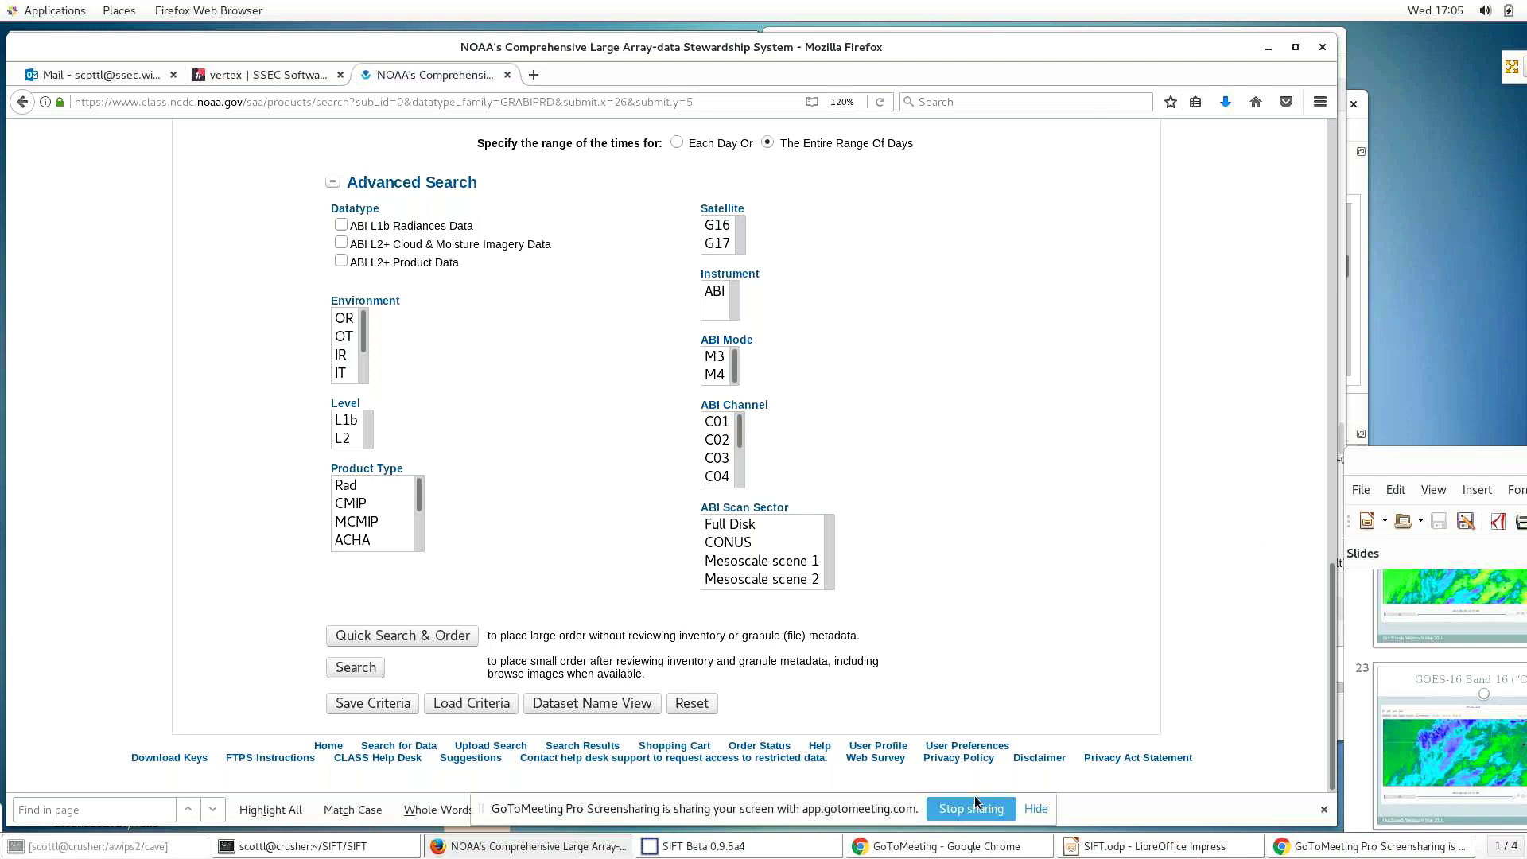
# - Switch to SIFT and reposition and enlarge its window to fill most of the desktop
pyautogui.click(804, 852)
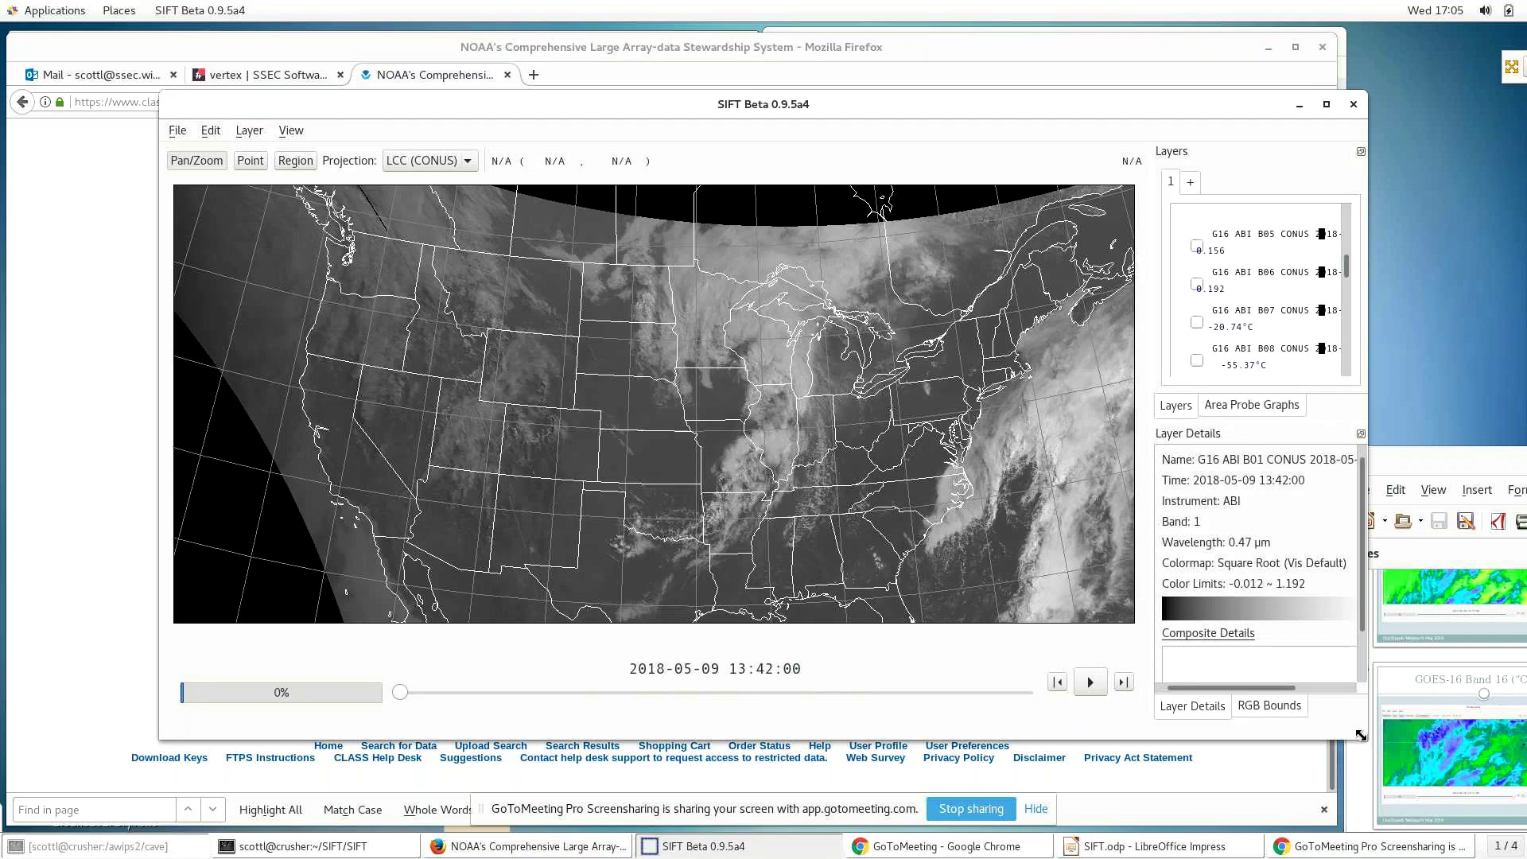
pyautogui.moveTo(1370, 745); pyautogui.dragTo(1516, 855)
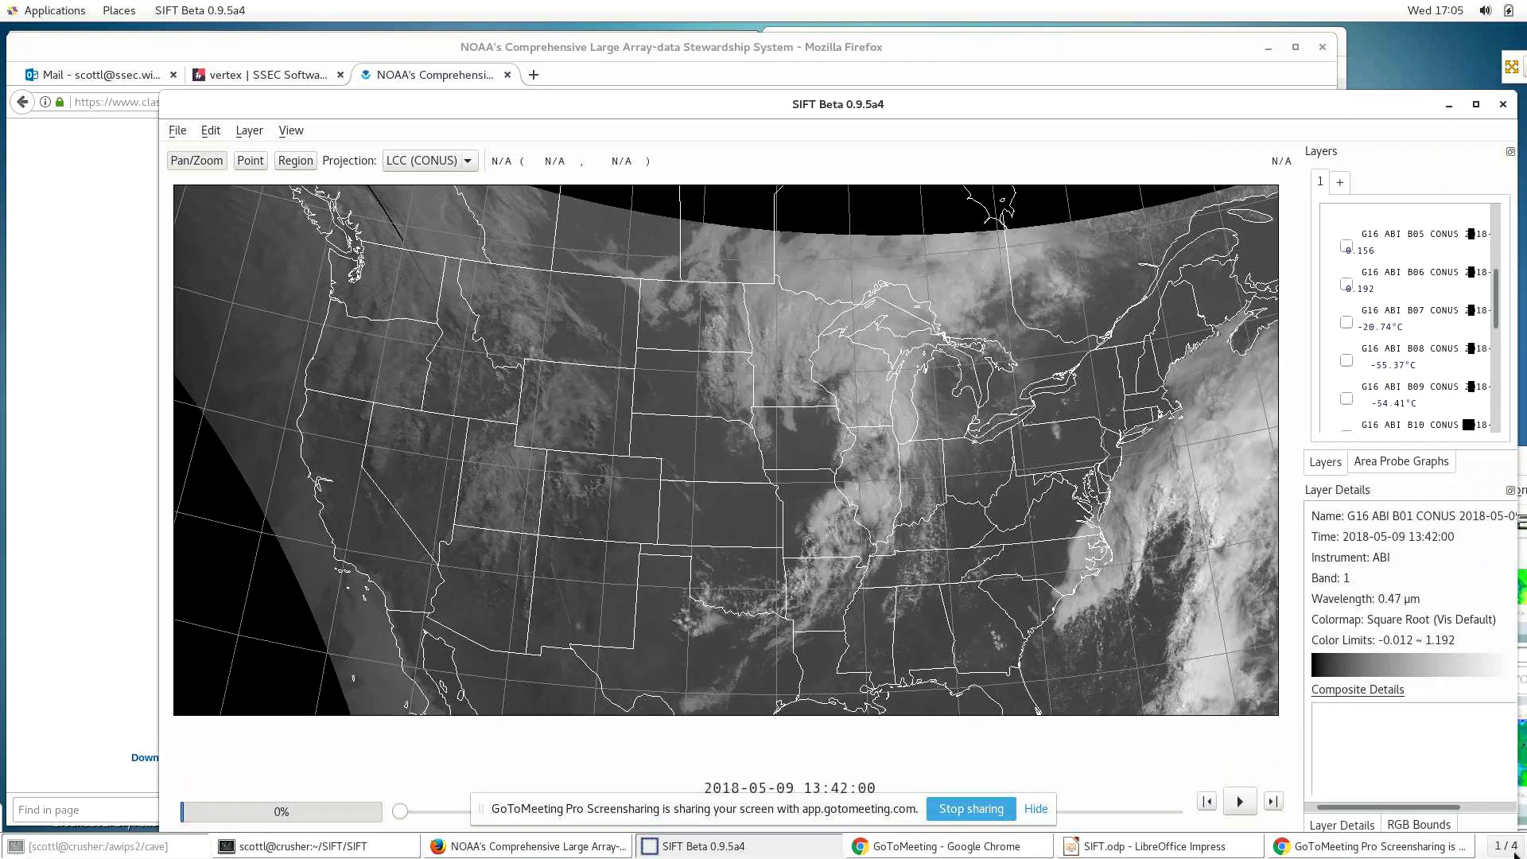
pyautogui.moveTo(802, 99); pyautogui.dragTo(650, 38)
pyautogui.moveTo(1363, 794); pyautogui.dragTo(1503, 831)
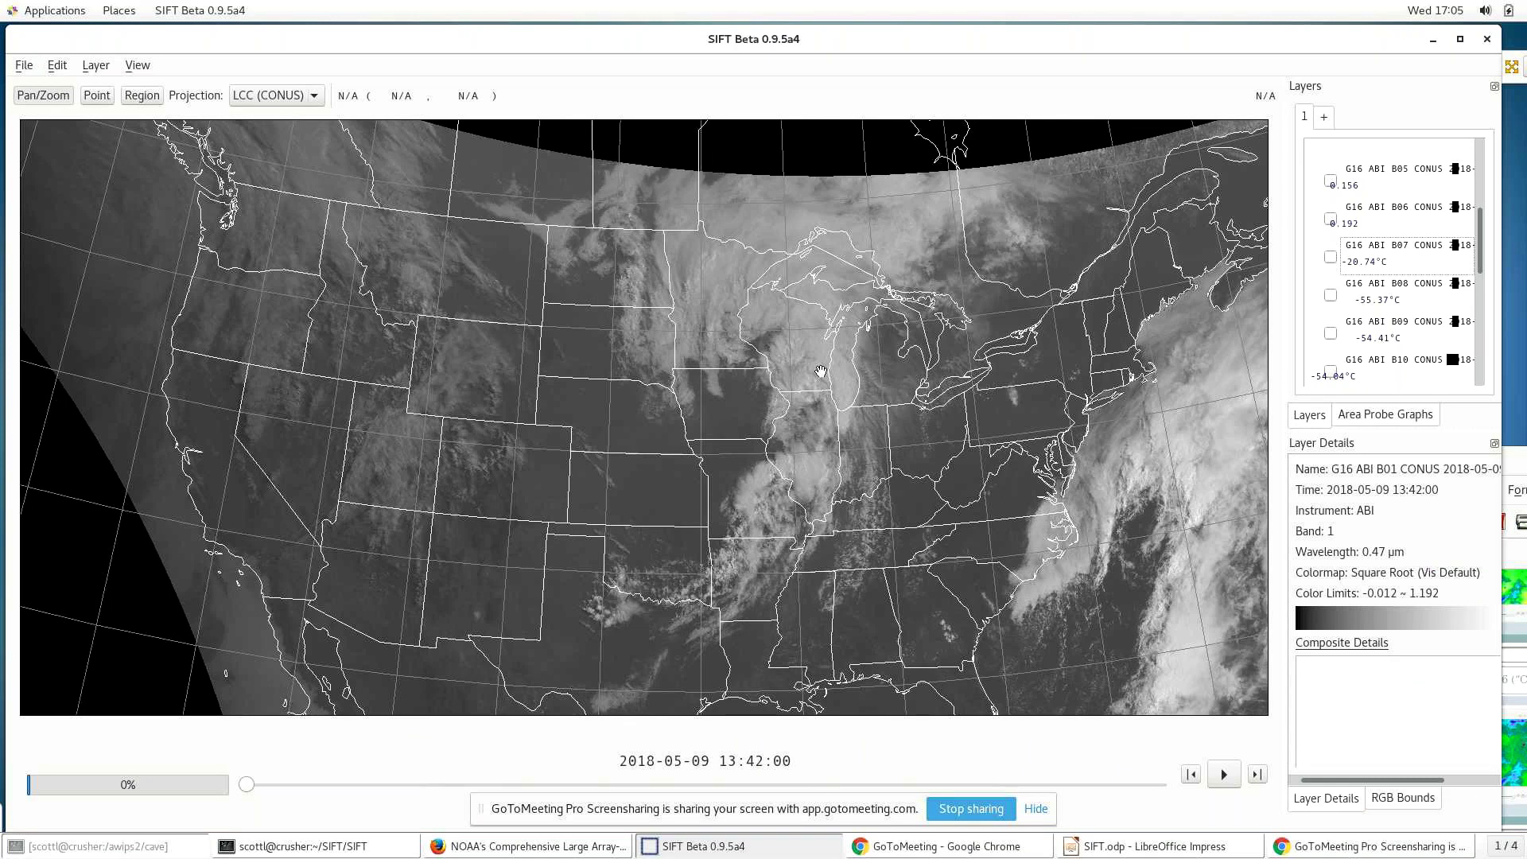
# - Compare the G16 ABI band 1 and band 2 CONUS layers over the southeastern United States by alternating between them
pyautogui.scroll(5, 820, 372)
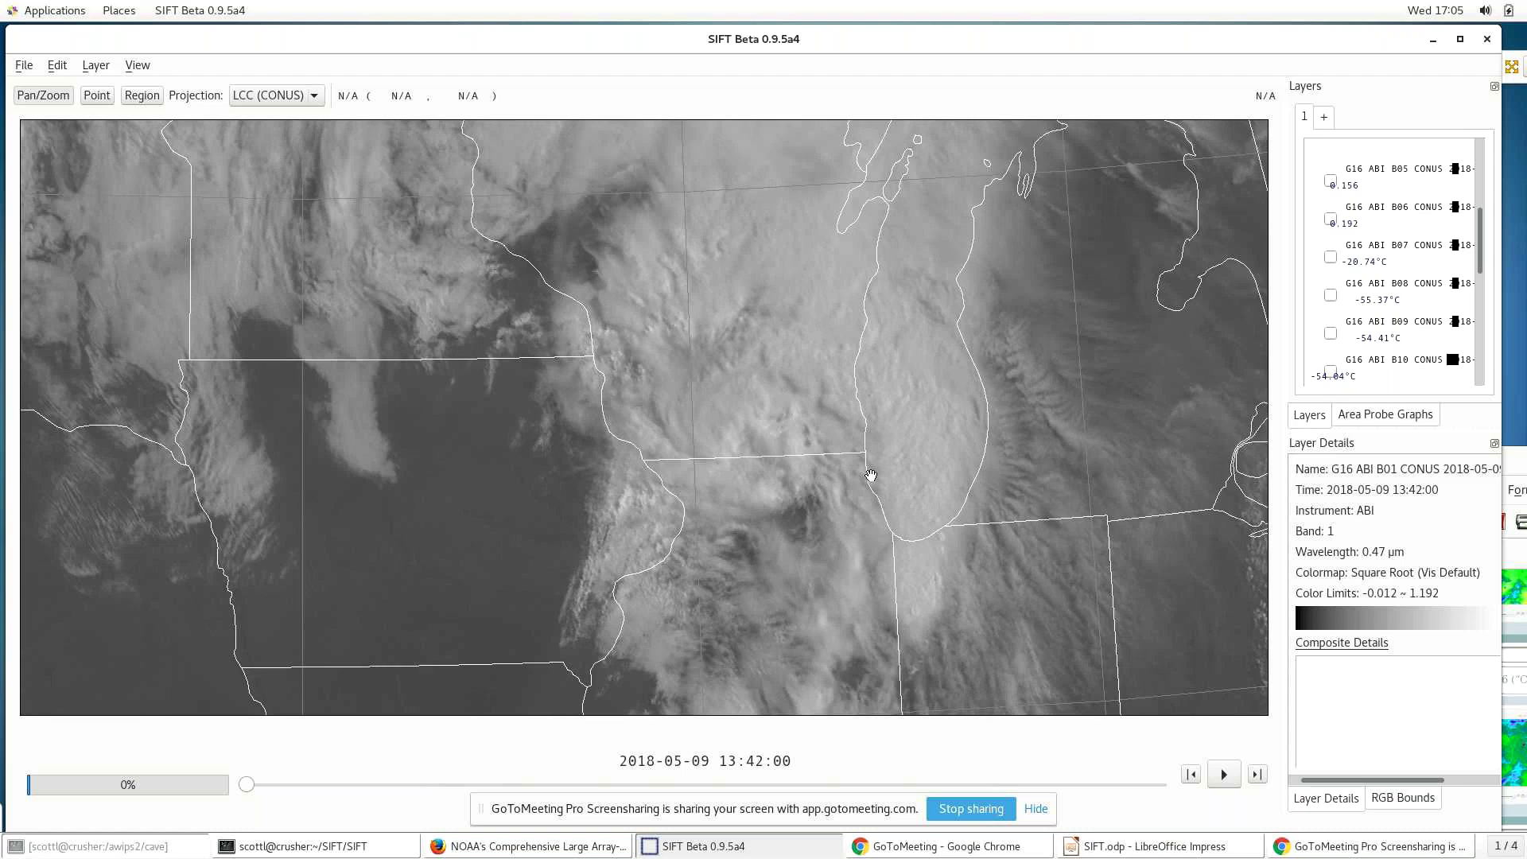
pyautogui.scroll(-5, 870, 475)
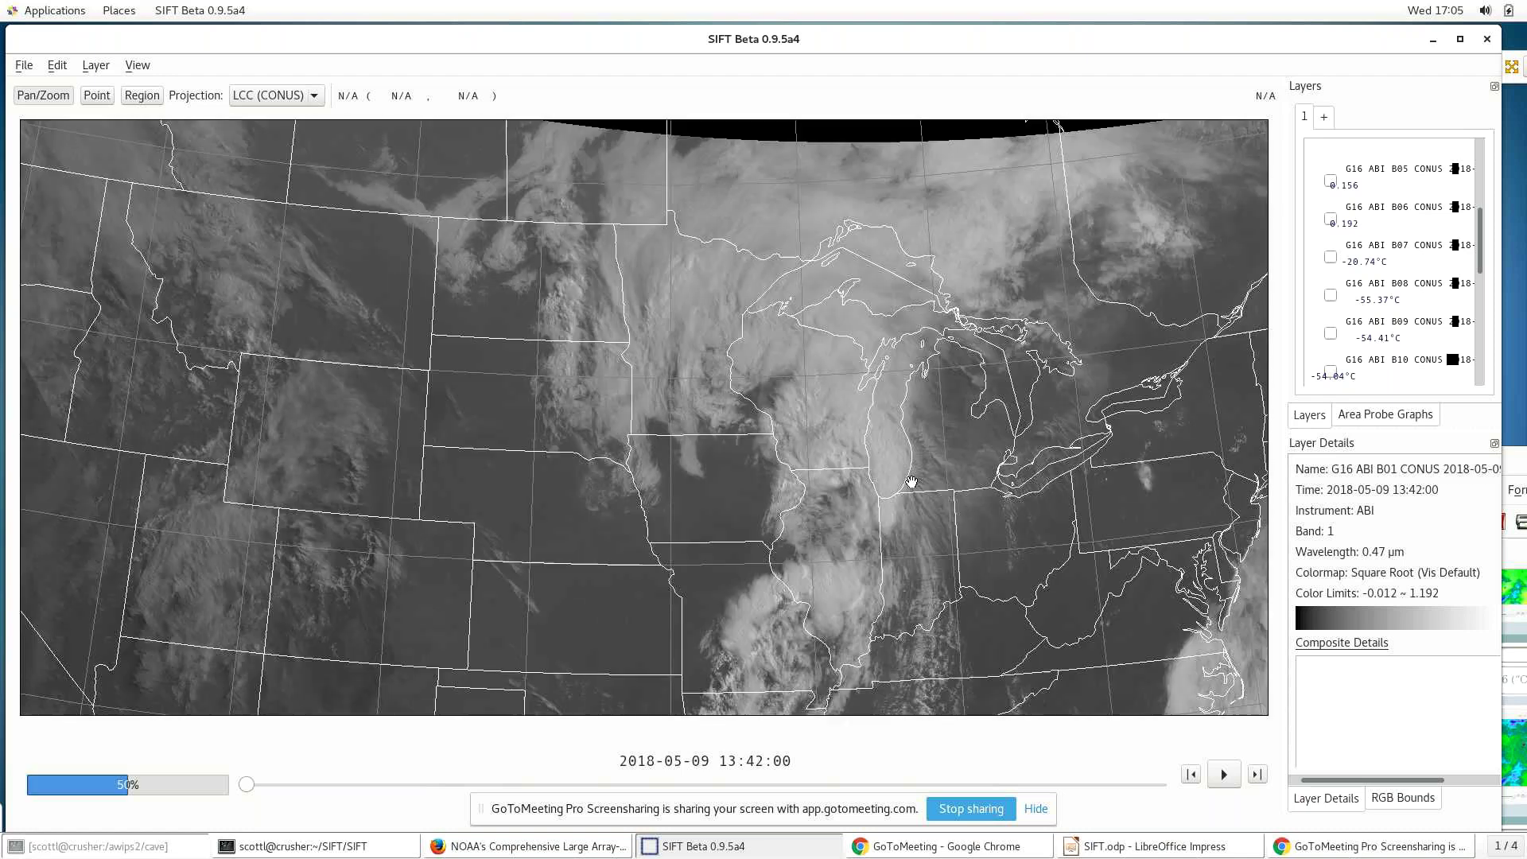
pyautogui.moveTo(871, 474); pyautogui.dragTo(641, 245)
pyautogui.moveTo(828, 525); pyautogui.dragTo(807, 338)
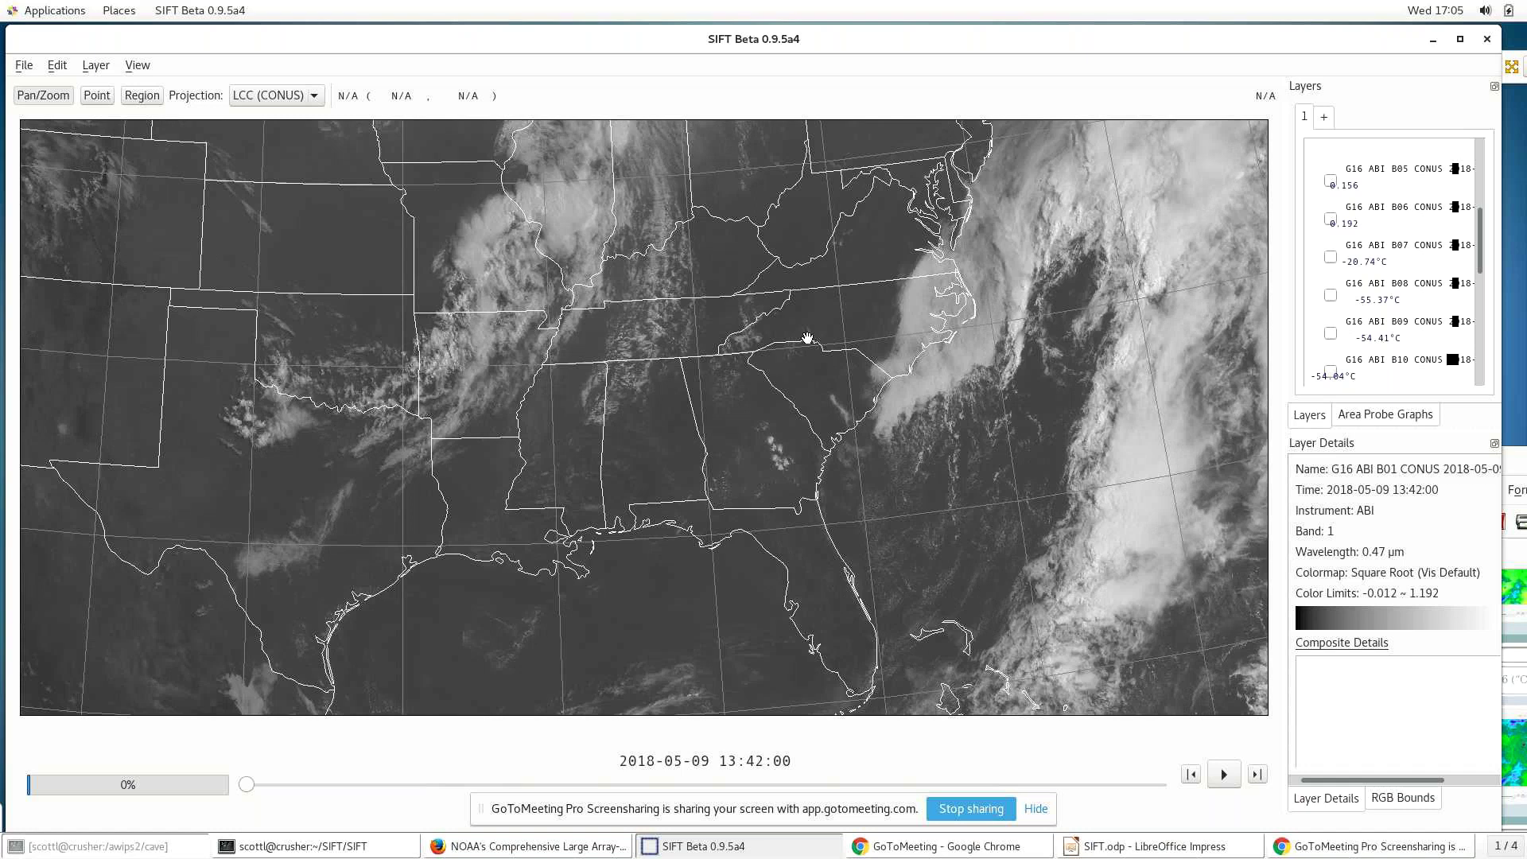
pyautogui.press('Right')
pyautogui.press('Left')
pyautogui.press('Right')
pyautogui.press('Left')
pyautogui.press('Right')
pyautogui.press('Left')
pyautogui.press('Right')
pyautogui.press('Right')
pyautogui.press('Left')
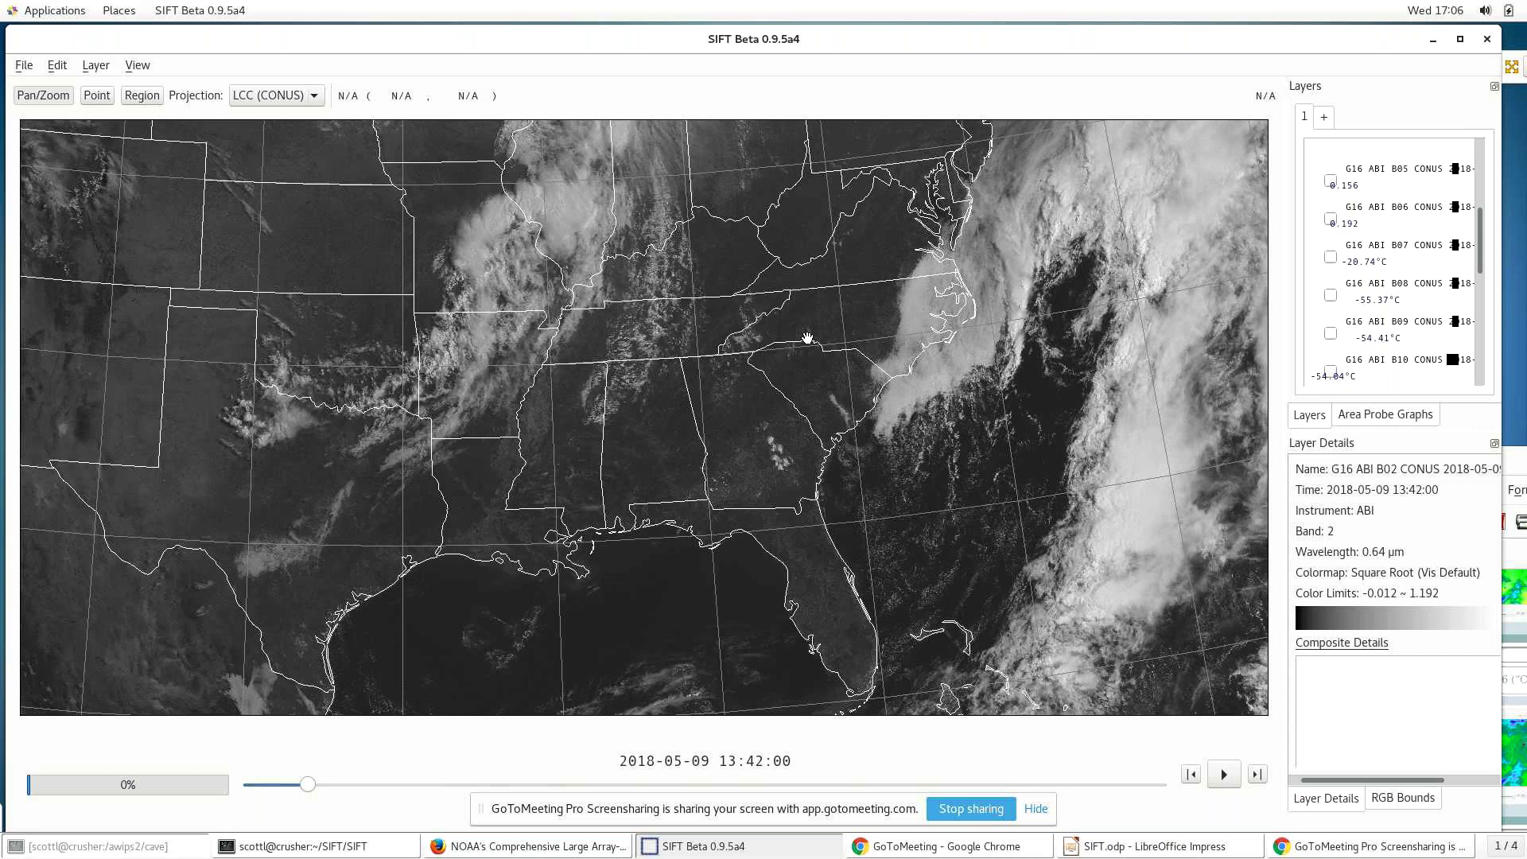
# - Alternate between the band 2 and band 3 layers to compare how land, water and clouds appear
pyautogui.press('Right')
pyautogui.press('Left')
pyautogui.press('Right')
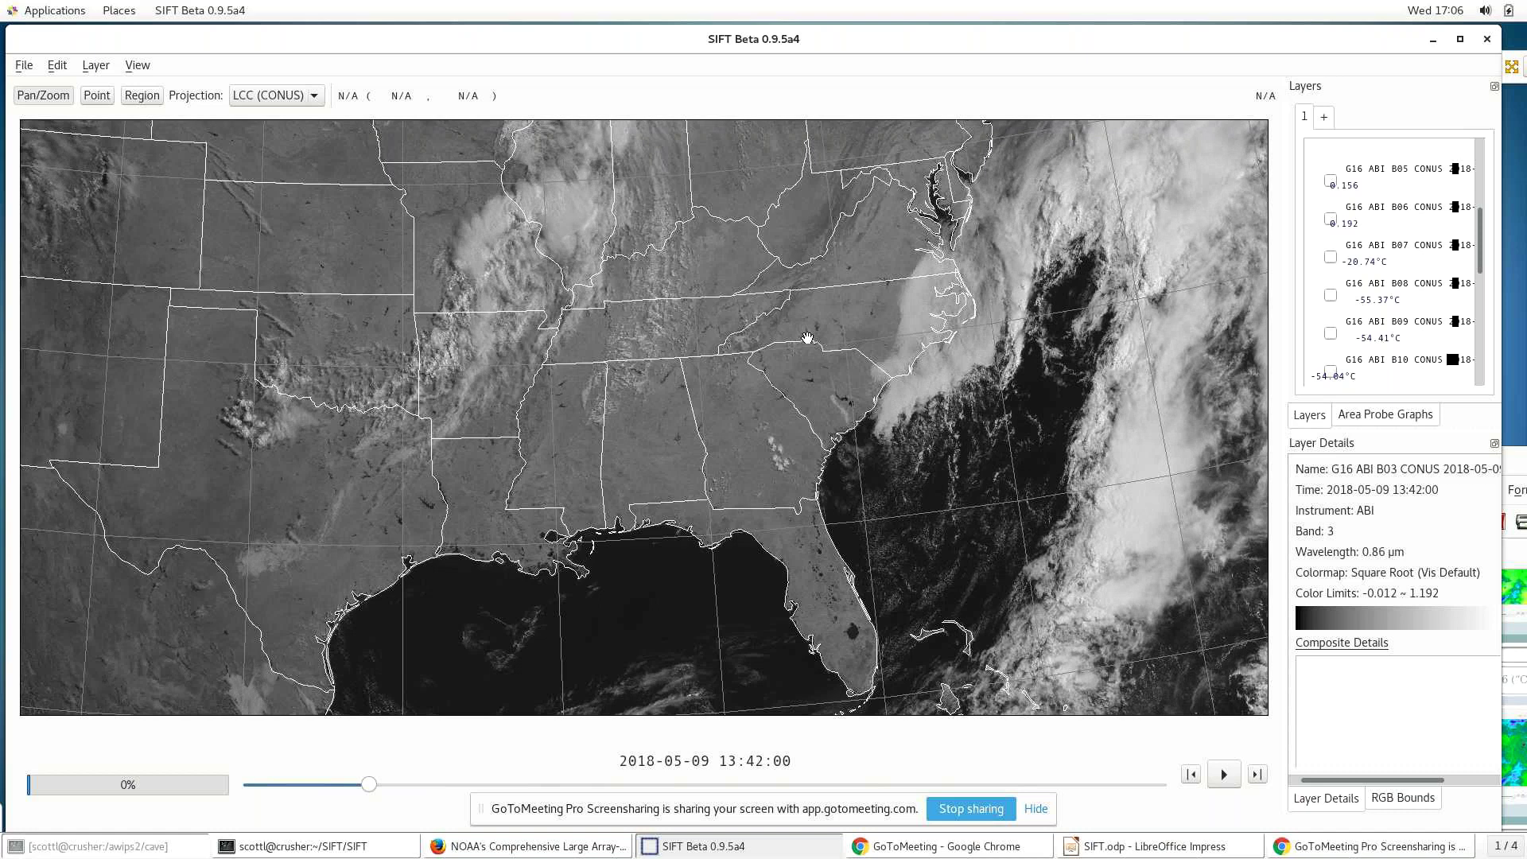
pyautogui.press('Left')
pyautogui.press('Right')
pyautogui.press('Left')
pyautogui.press('Right')
# - Alternate between the band 3 and band 4 layers to compare clouds and surface features
pyautogui.press('Right')
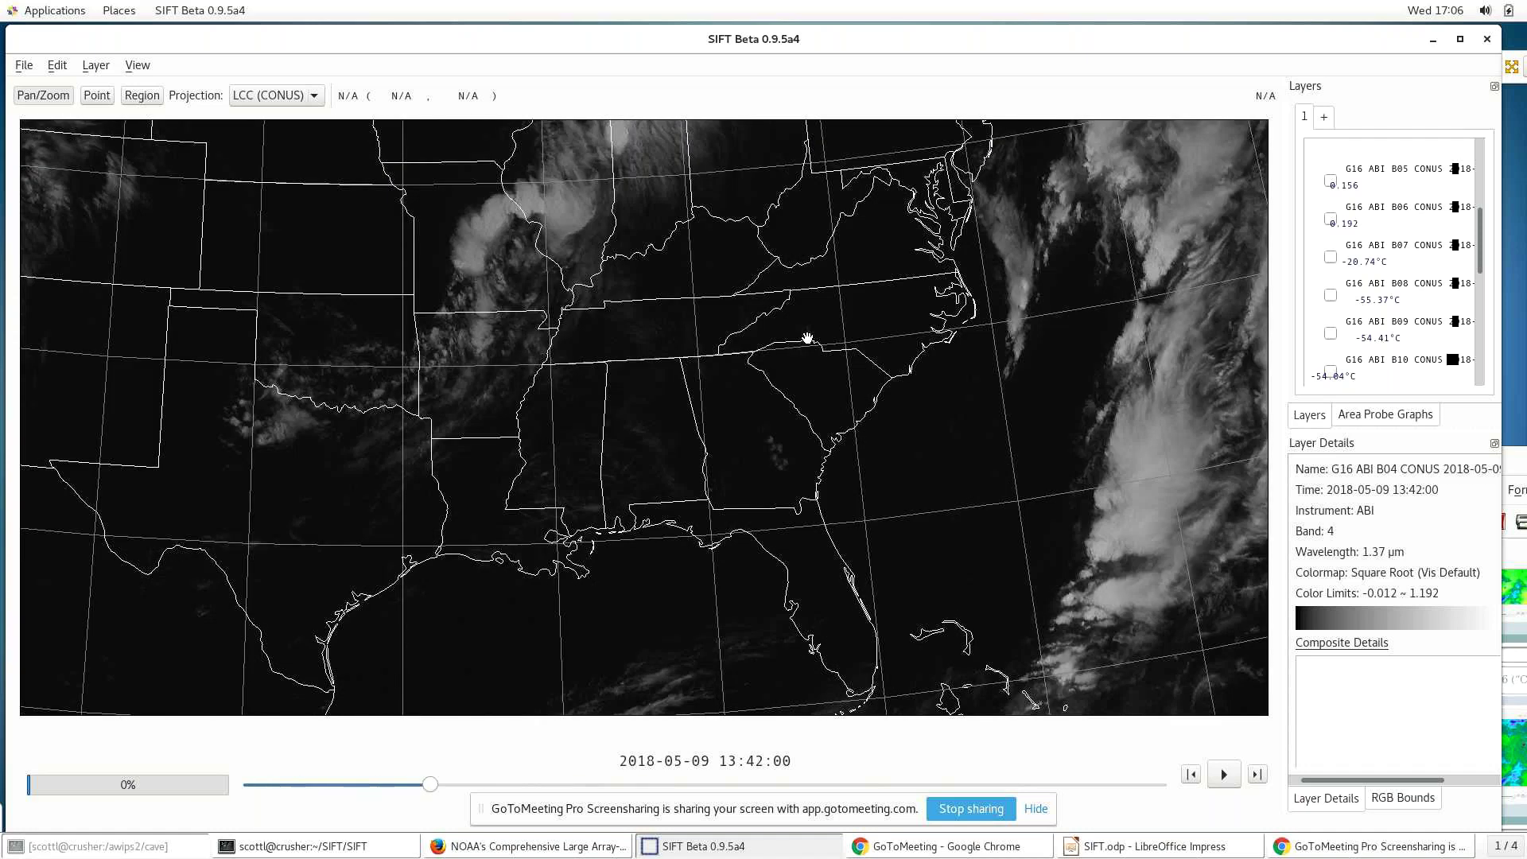
pyautogui.press('Left')
pyautogui.press('Right')
pyautogui.press('Left')
pyautogui.press('Right')
pyautogui.press('Left')
pyautogui.press('Right')
# - Advance through bands 5 to 10 and examine the band 10 water vapor imagery over Mississippi and Alabama up close
pyautogui.press('Right')
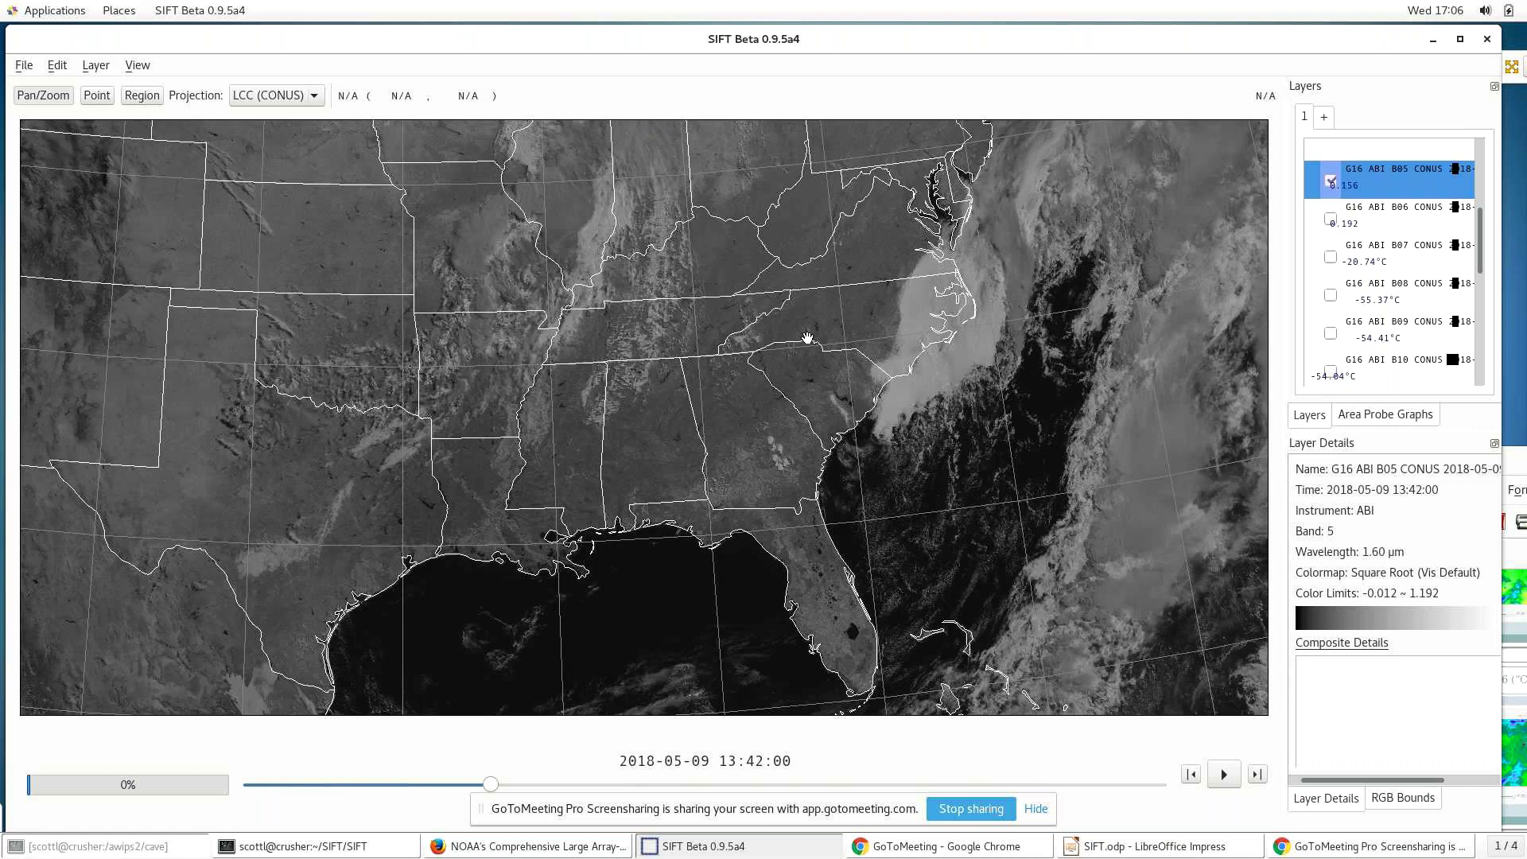
pyautogui.press('Right')
pyautogui.press('Right')
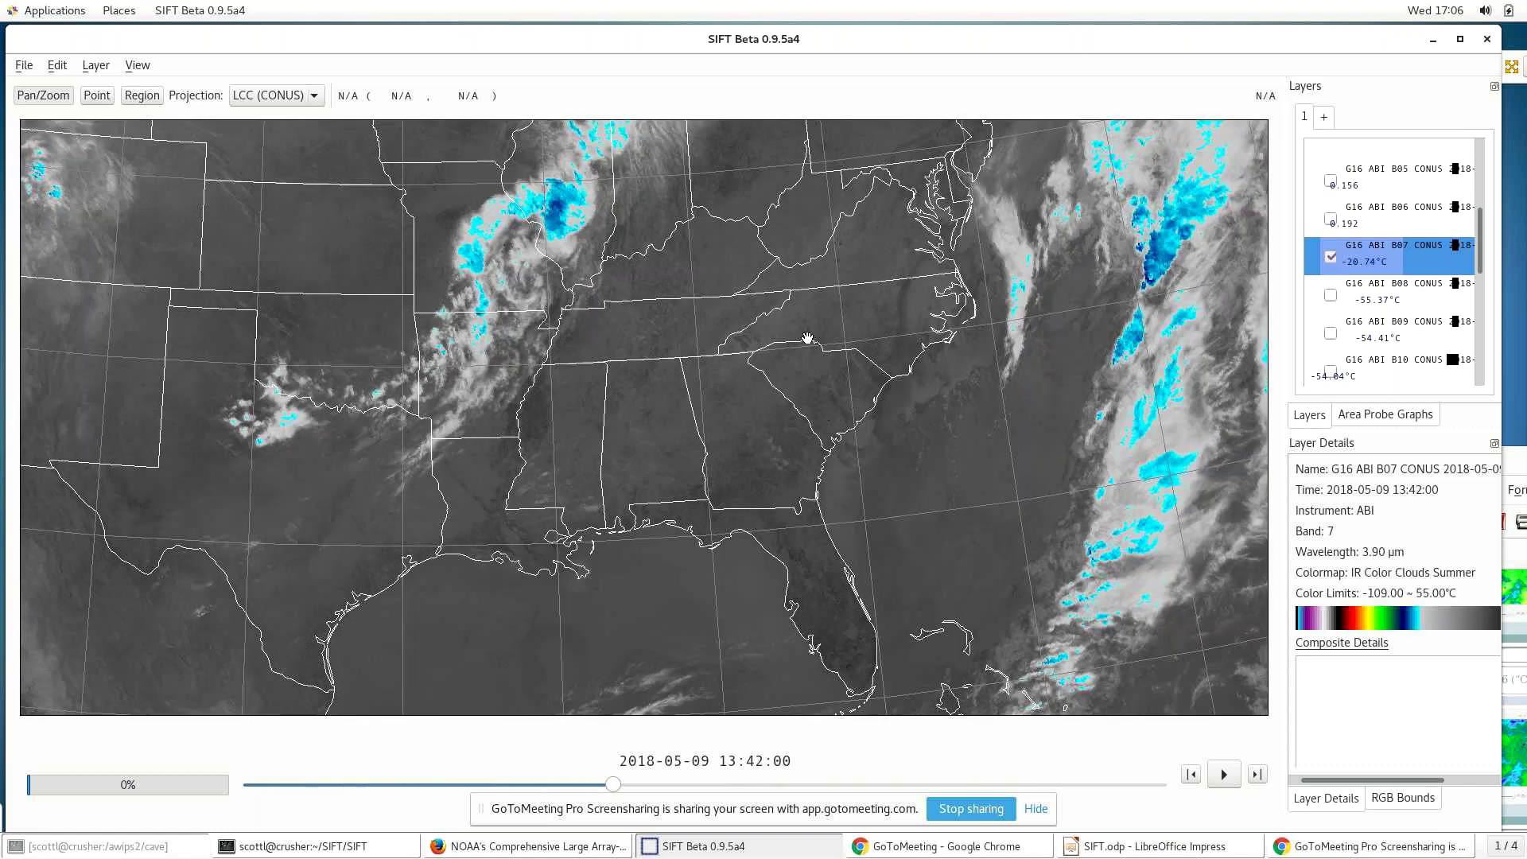
pyautogui.press('Right')
pyautogui.press('Right')
pyautogui.press('Right')
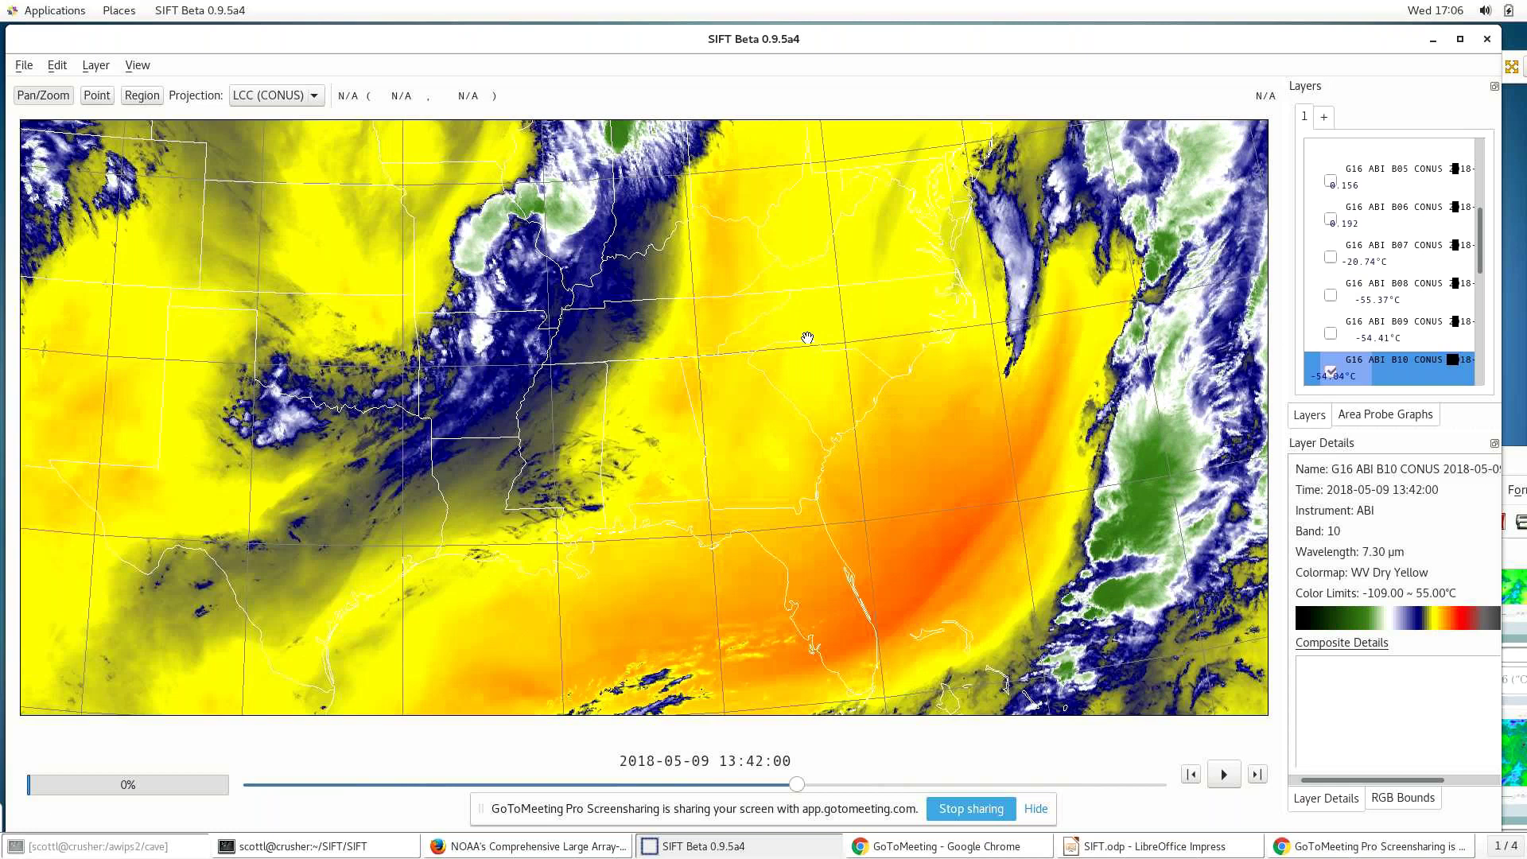
pyautogui.scroll(5, 588, 485)
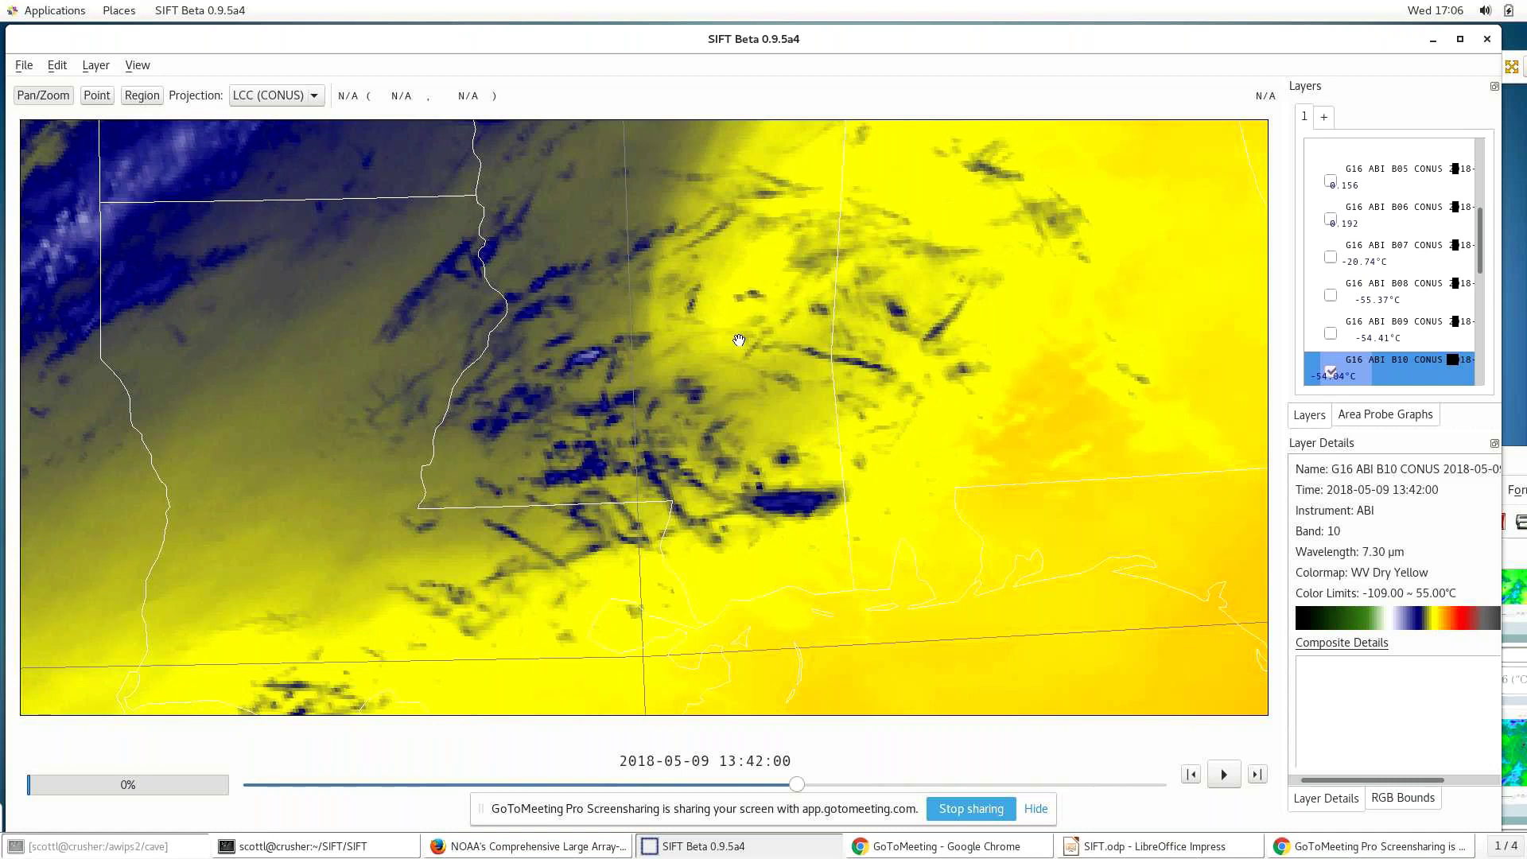
pyautogui.scroll(-5, 741, 343)
pyautogui.moveTo(944, 282); pyautogui.dragTo(971, 453)
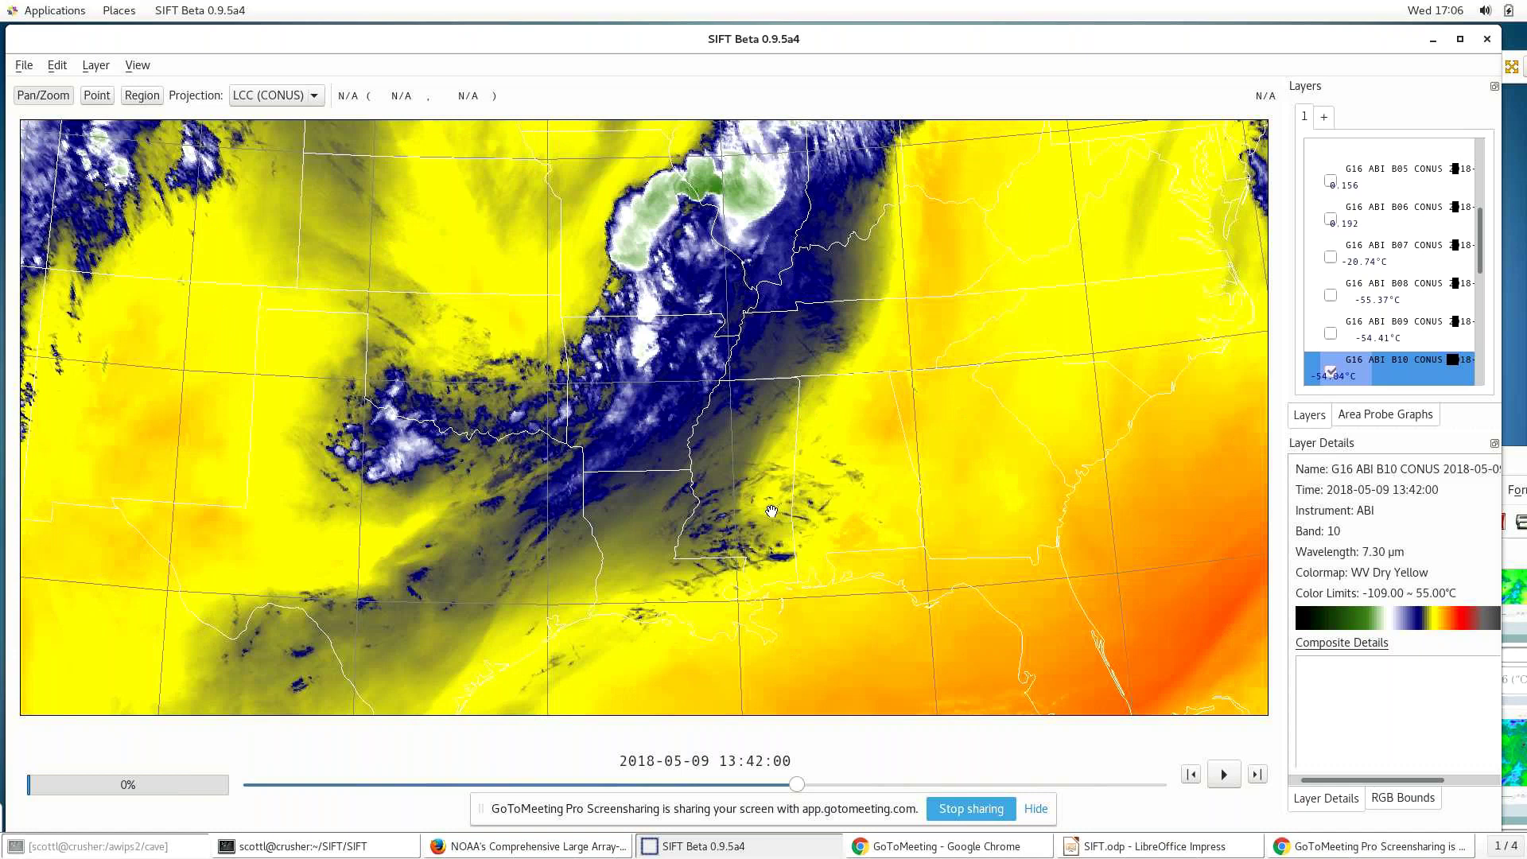
# - Advance the displayed layer from band 10 through bands 11 and 12 to band 13
pyautogui.press('Right')
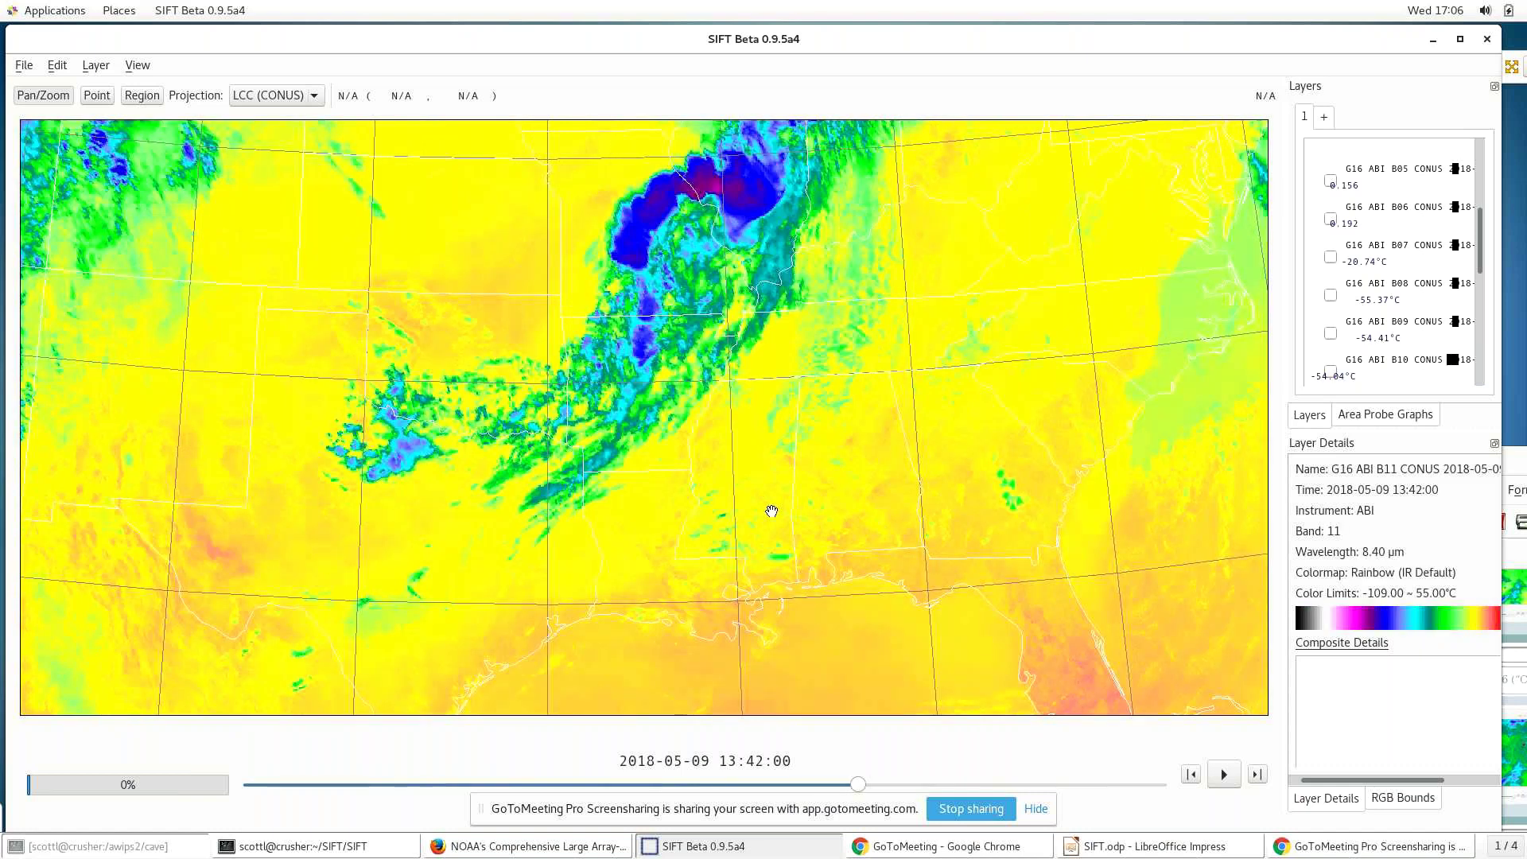
pyautogui.press('Right')
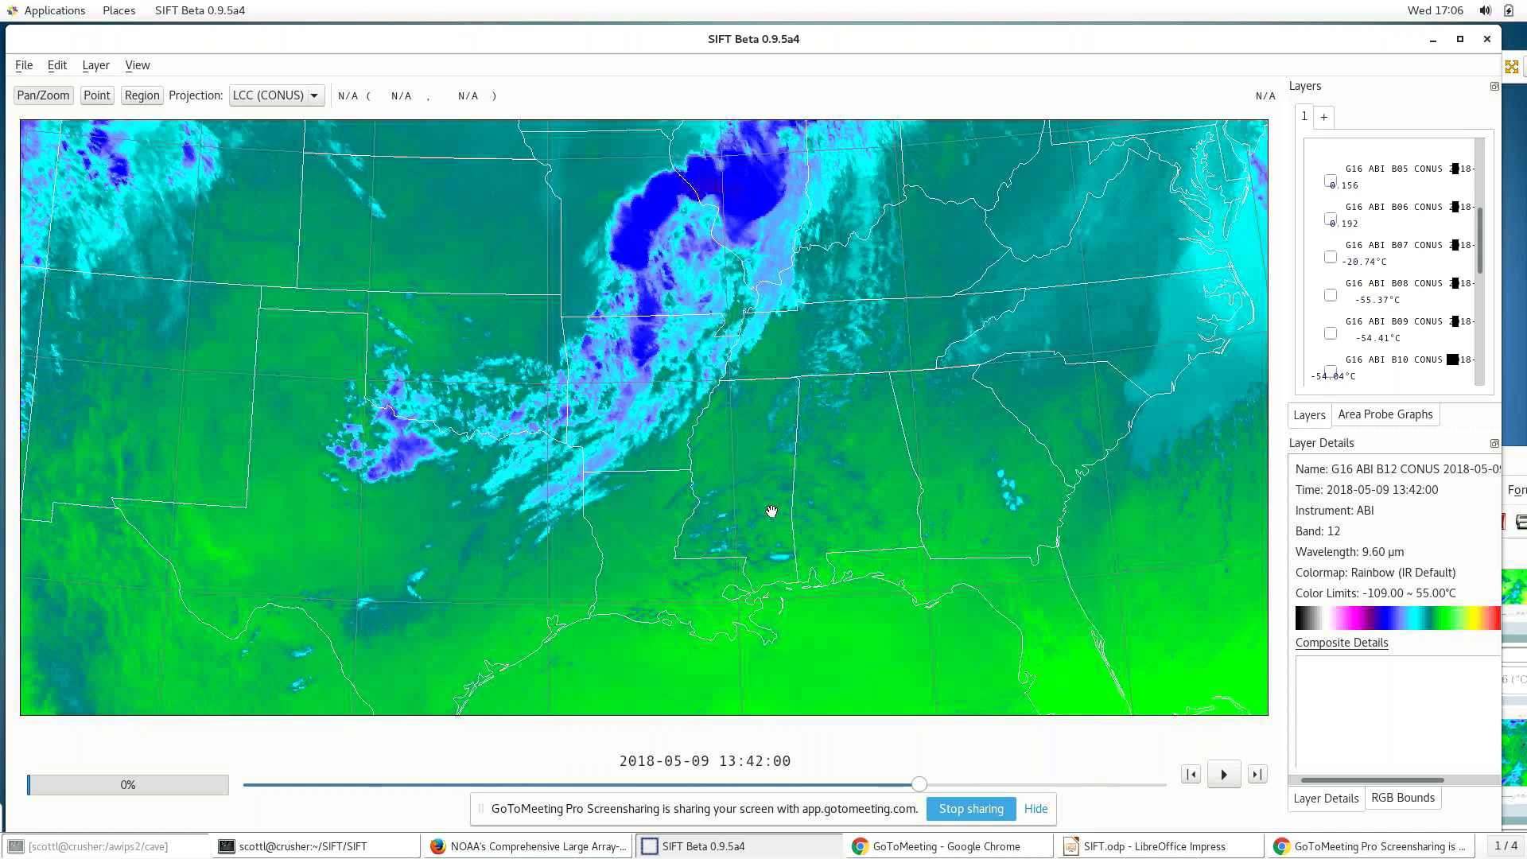
pyautogui.press('Right')
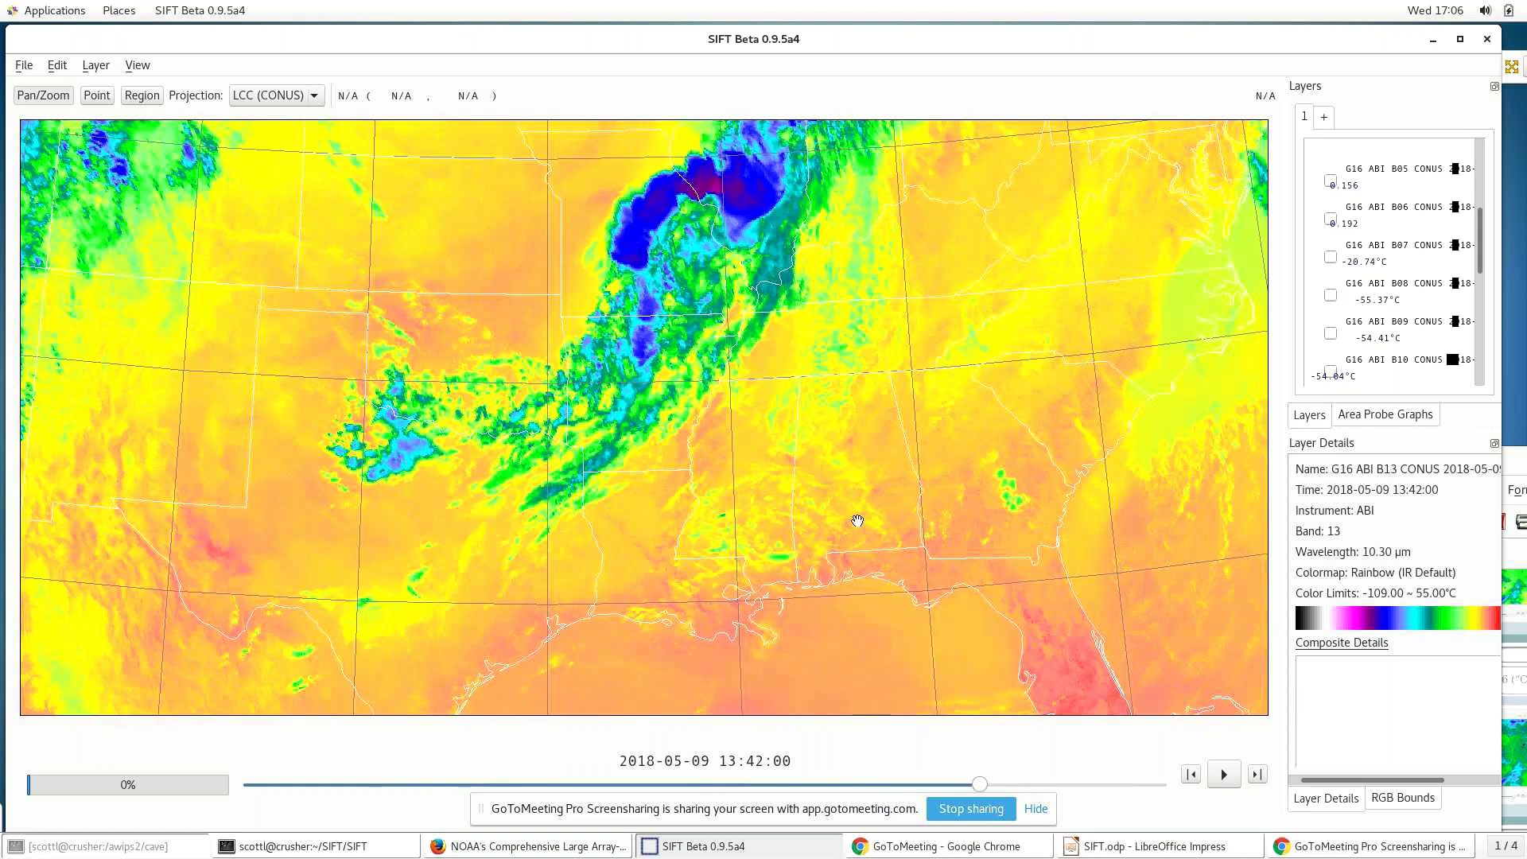
# - Probe the band 13 temperature at cold cloud tops over southern Lake Michigan, ending with a point in northwestern Indiana
pyautogui.moveTo(819, 505); pyautogui.dragTo(833, 697)
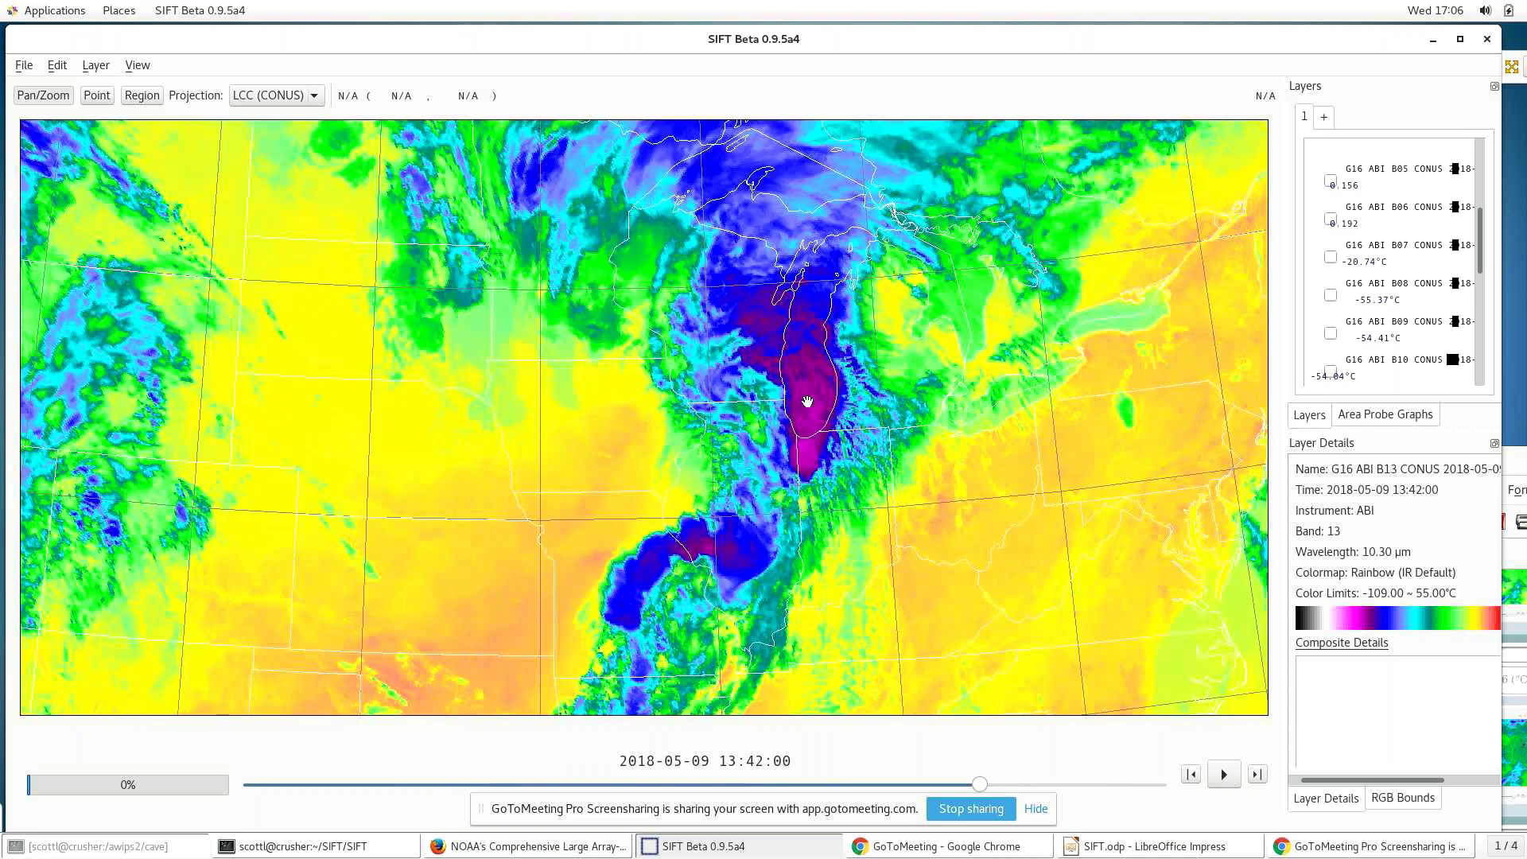
pyautogui.click(810, 392)
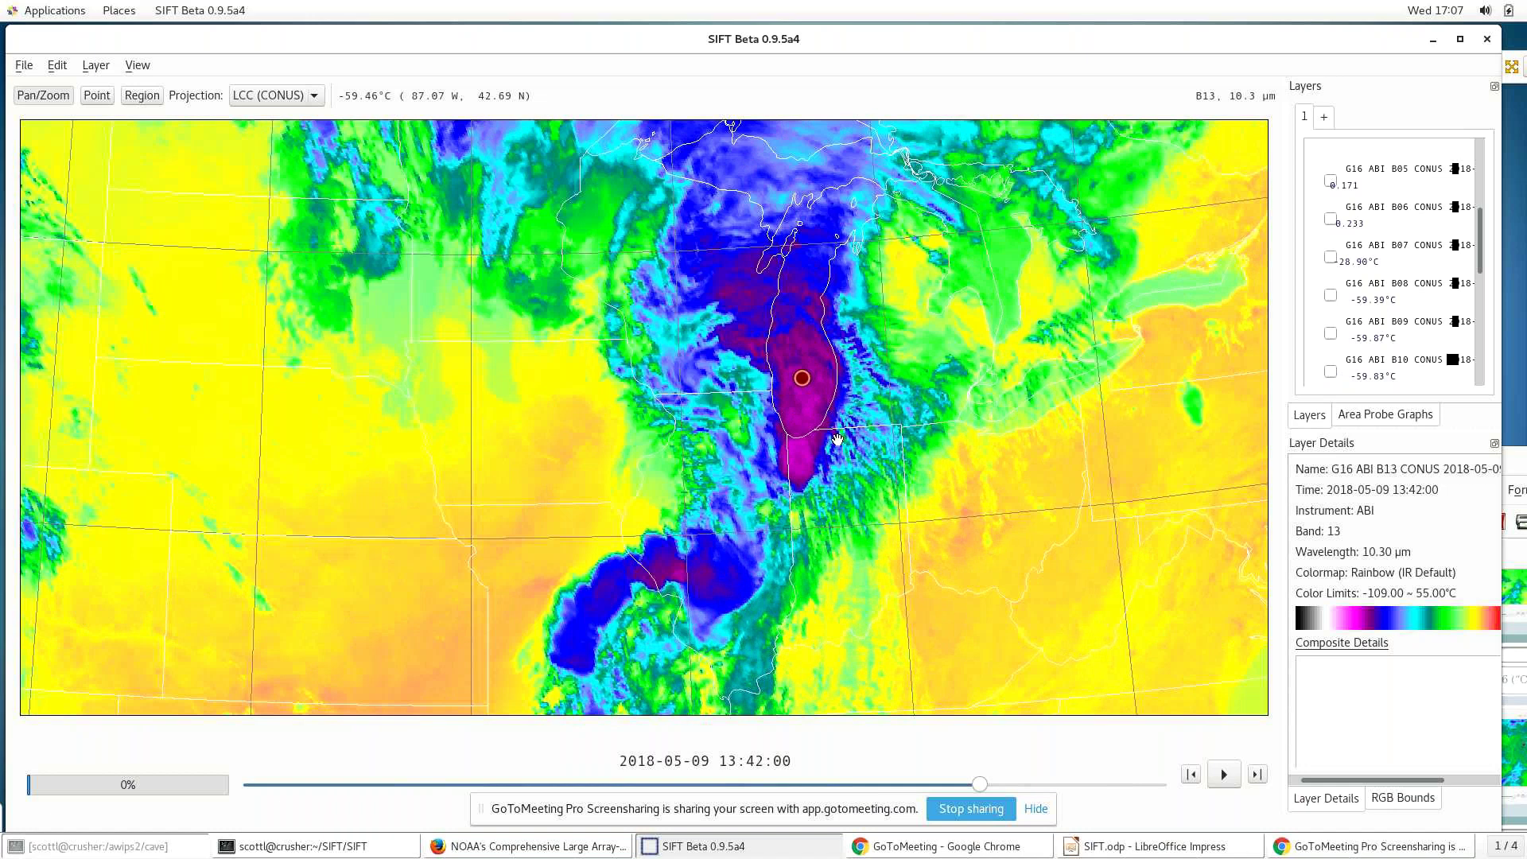
pyautogui.scroll(5, 837, 438)
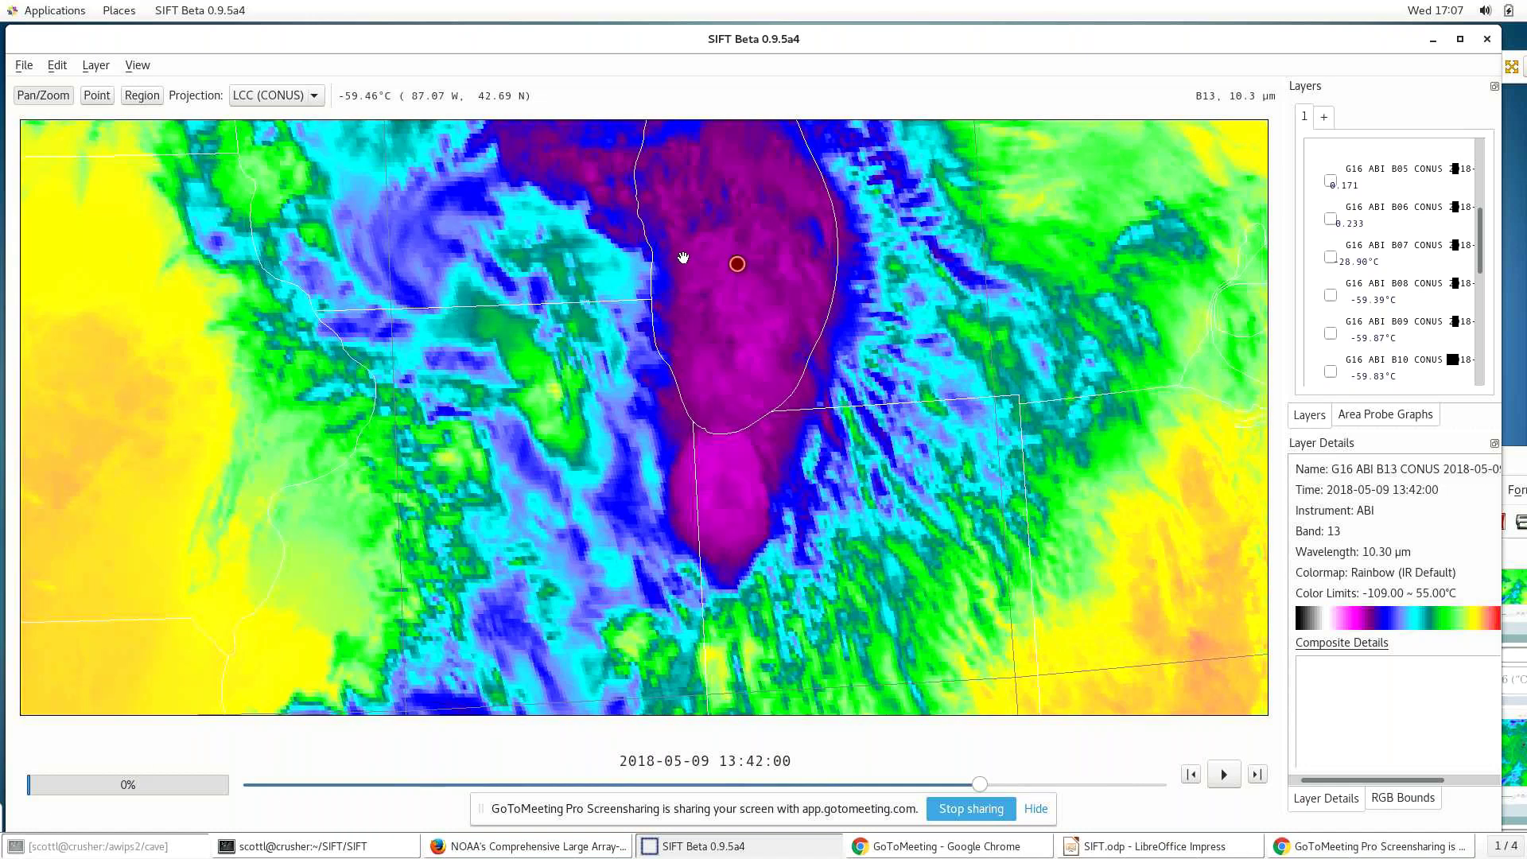
pyautogui.click(731, 334)
pyautogui.click(721, 489)
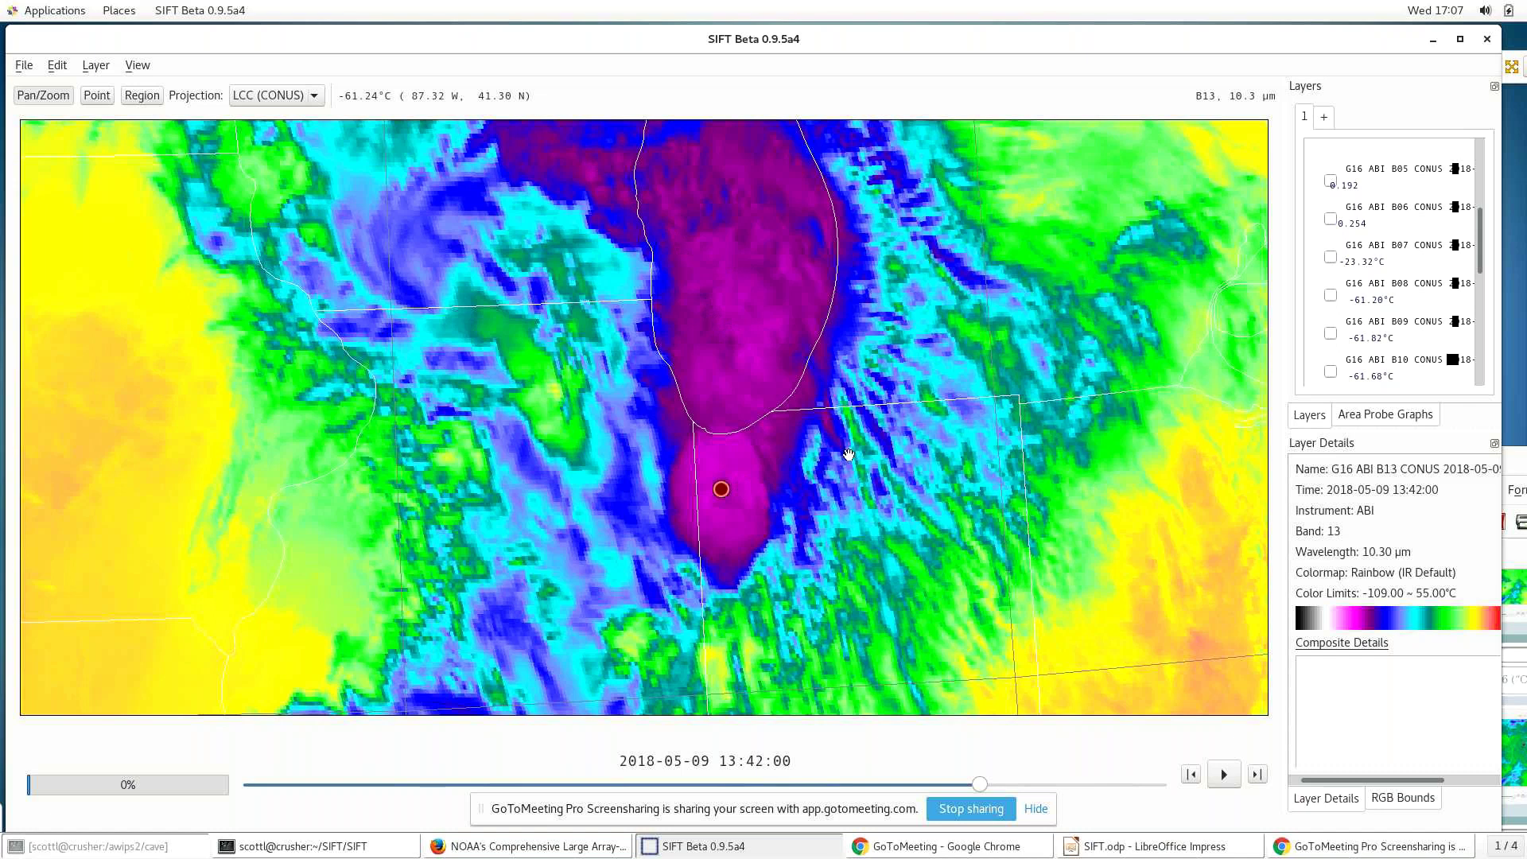
# - Draw a closed six-vertex region over southern Wisconsin, northern Illinois and the southwestern part of Lake Michigan
pyautogui.click(140, 97)
pyautogui.click(136, 224)
pyautogui.click(544, 152)
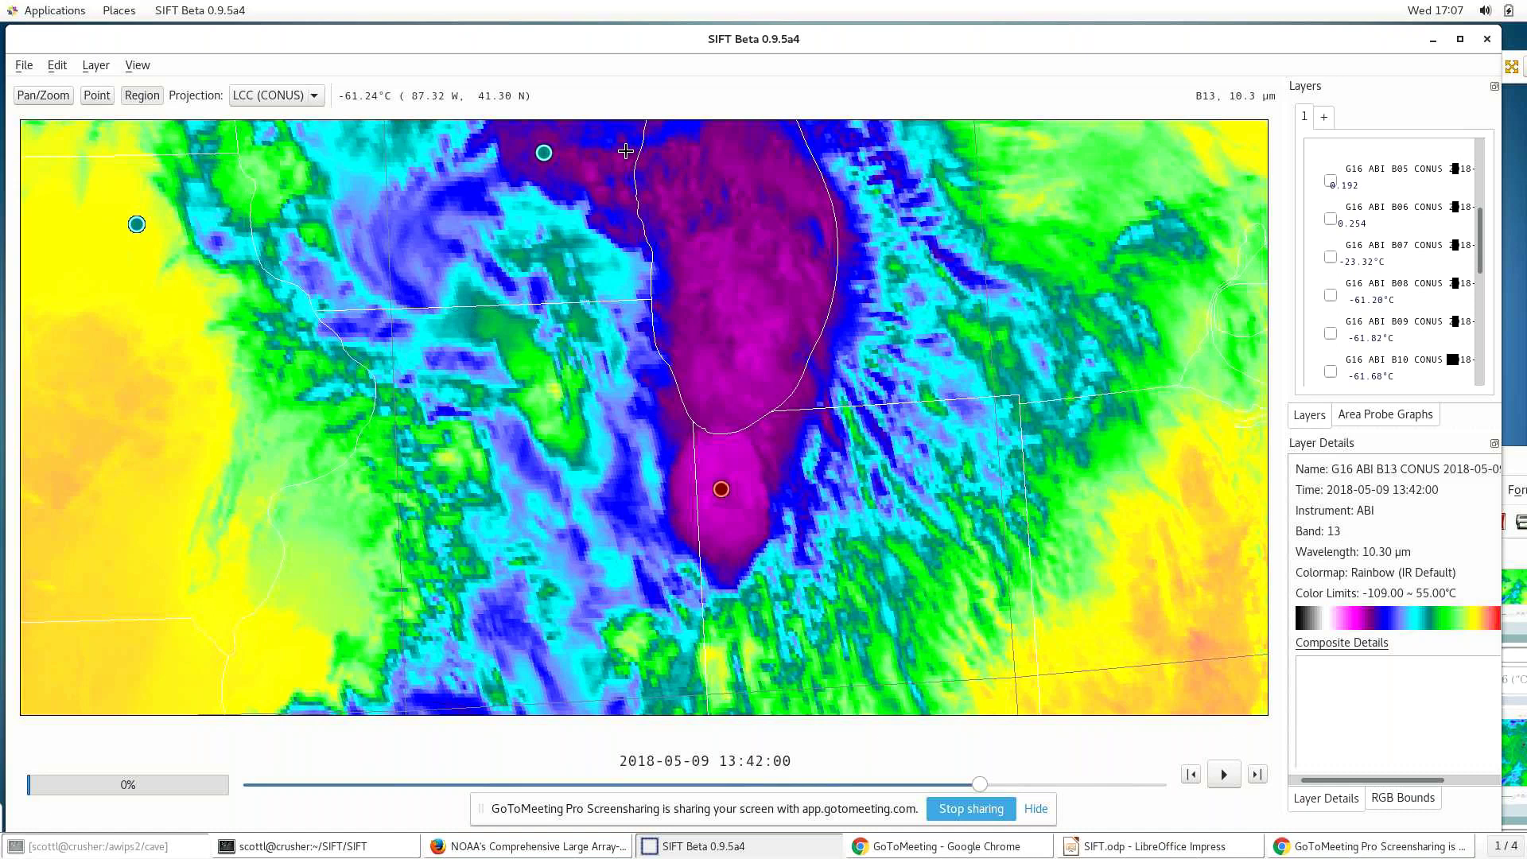
pyautogui.click(753, 151)
pyautogui.click(805, 348)
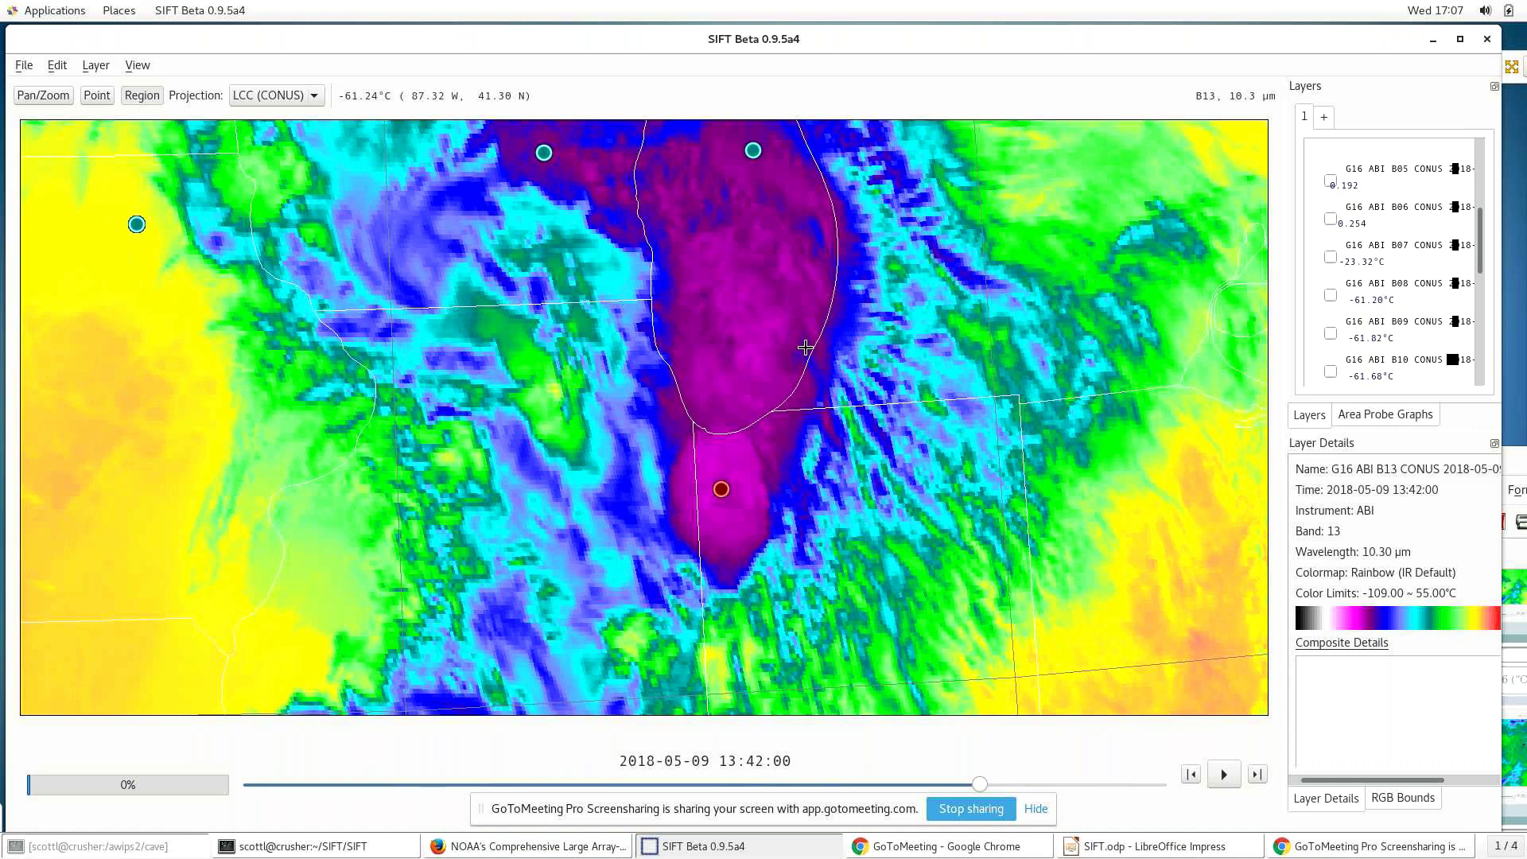
pyautogui.click(592, 468)
pyautogui.click(295, 459)
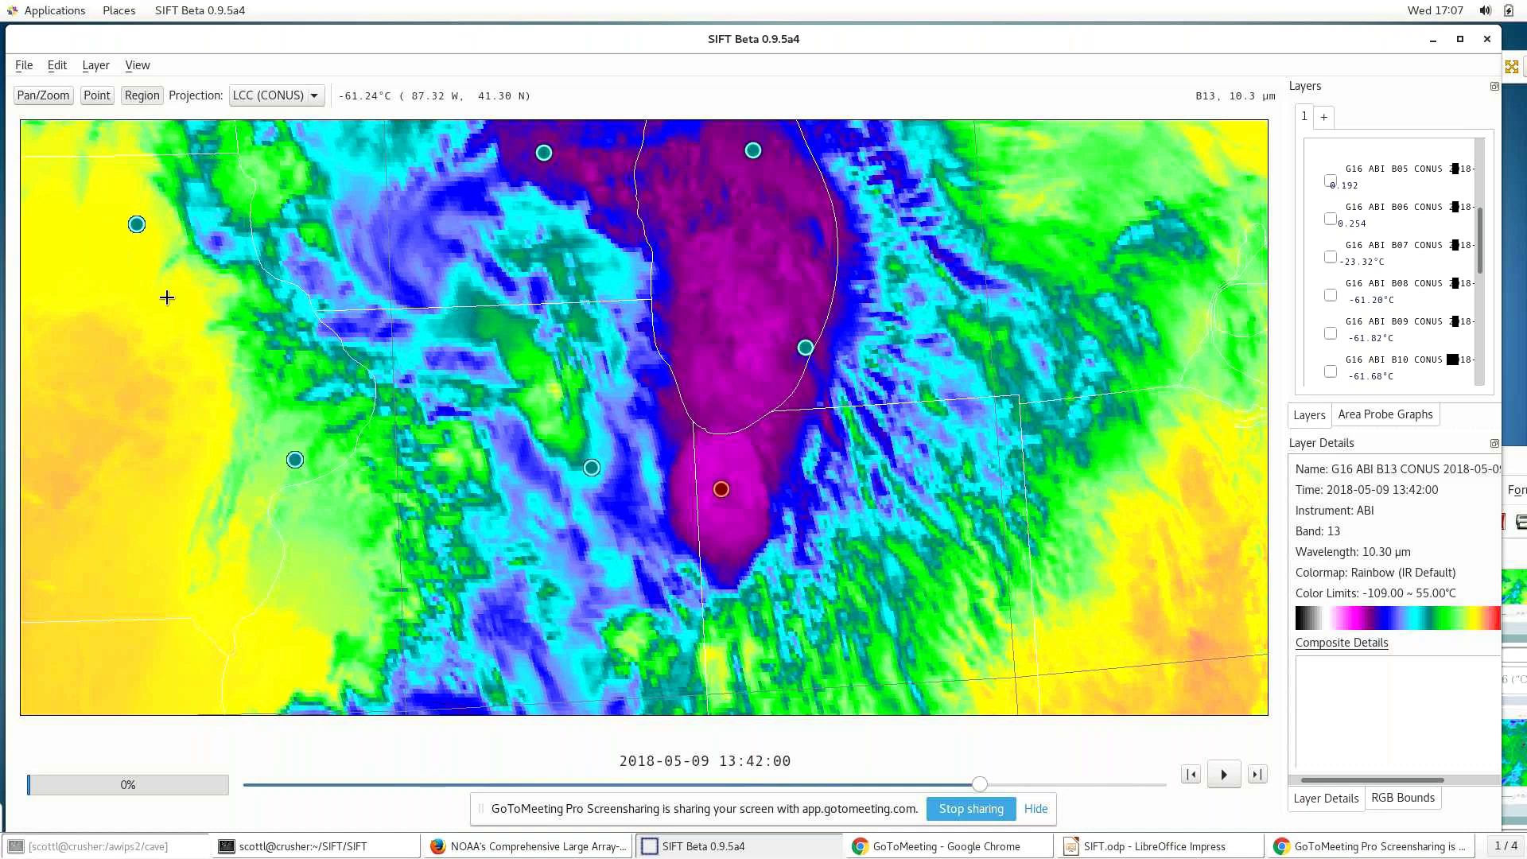
pyautogui.click(137, 224)
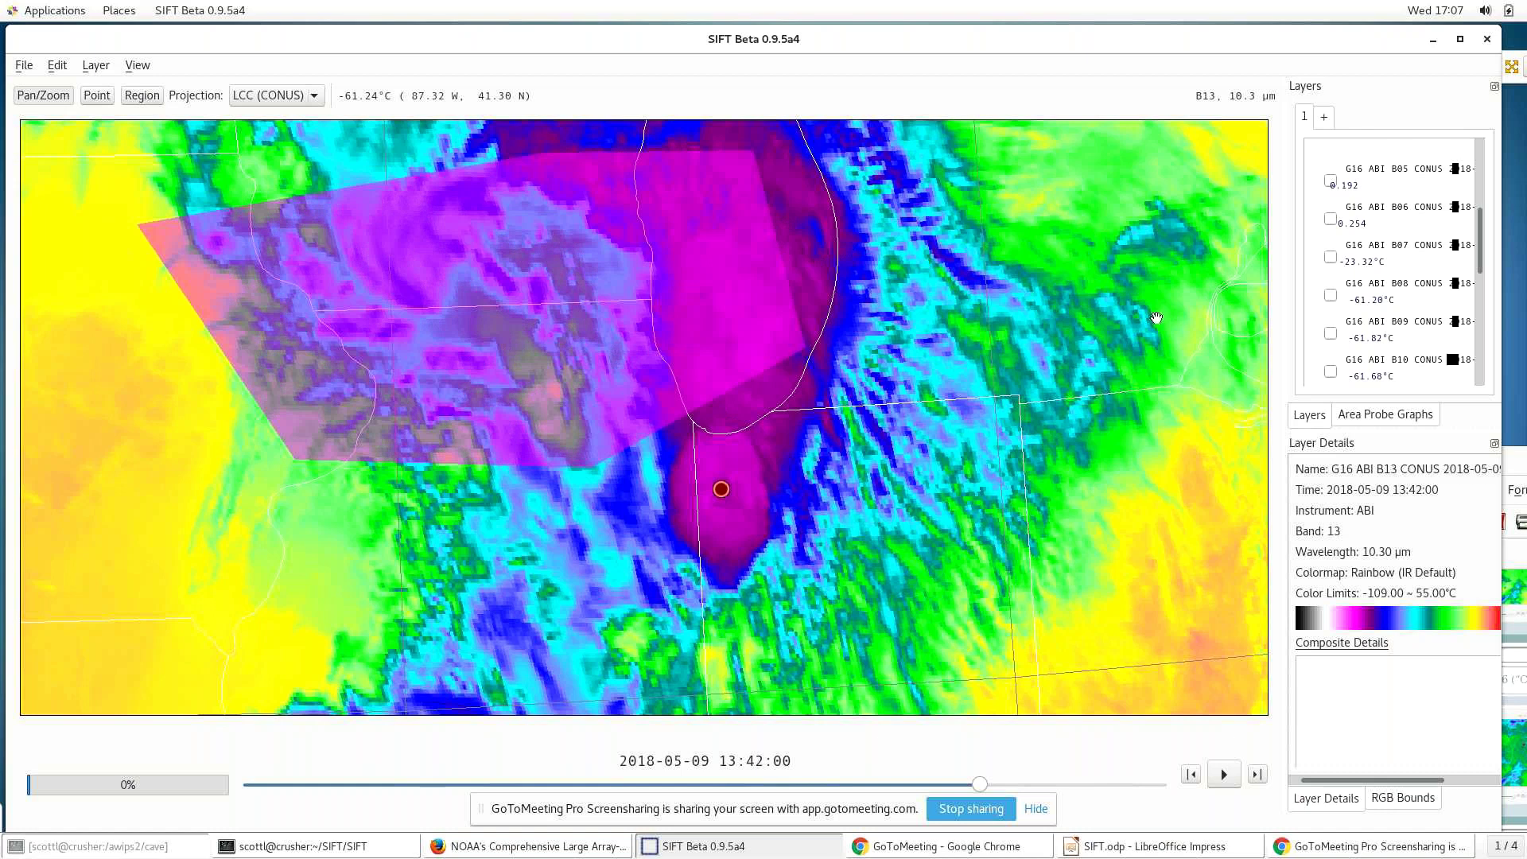
# - Detach the Layers and Area Probe Graphs panes from the main window and enlarge both
pyautogui.doubleClick(1364, 94)
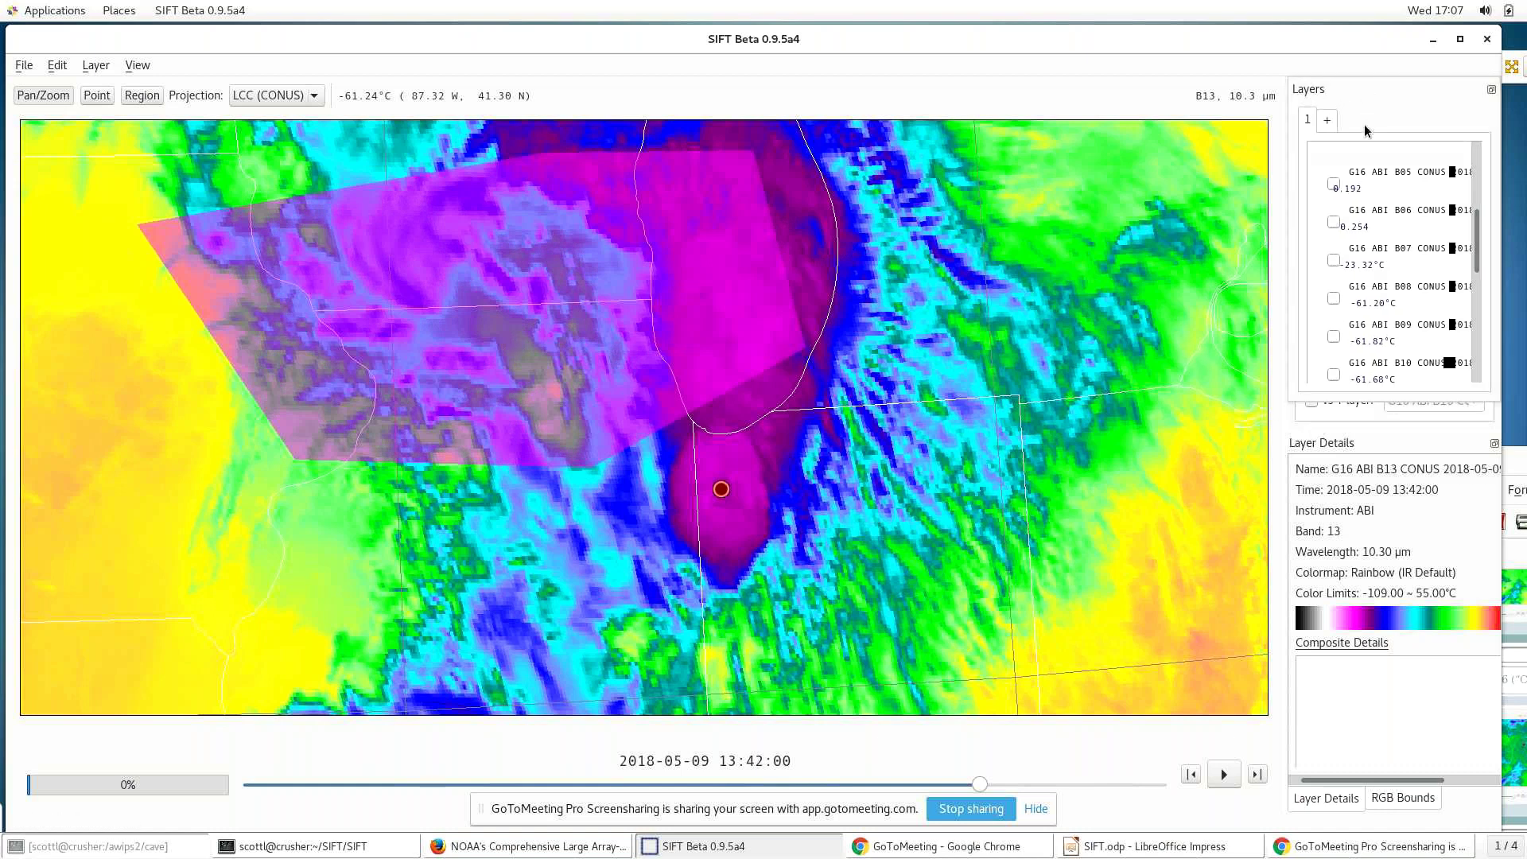
pyautogui.moveTo(1357, 398); pyautogui.dragTo(1357, 715)
pyautogui.moveTo(1369, 99); pyautogui.dragTo(1136, 71)
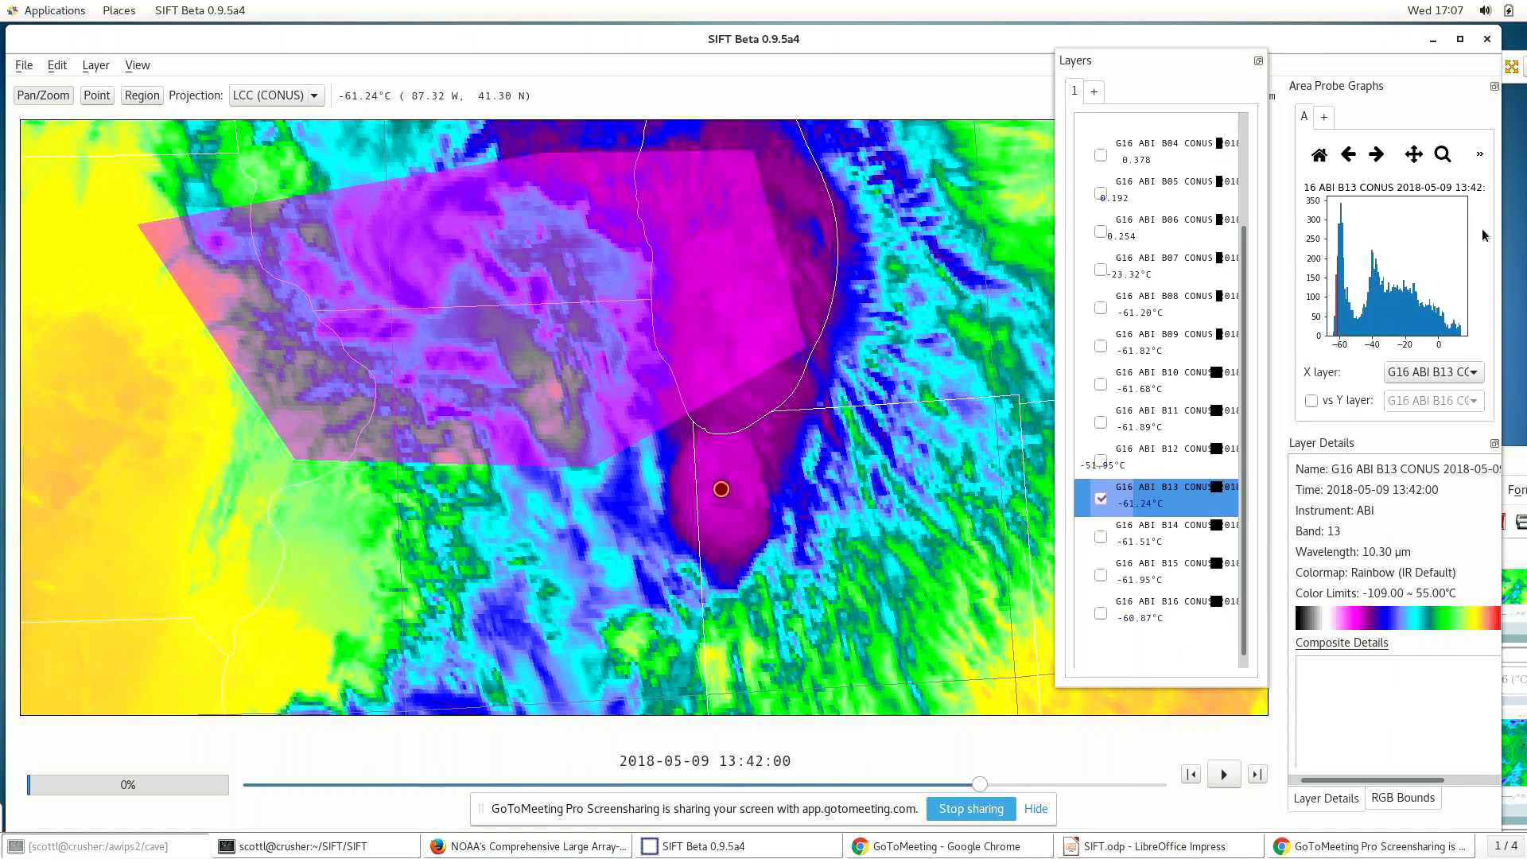
pyautogui.moveTo(1366, 96); pyautogui.dragTo(1051, 211)
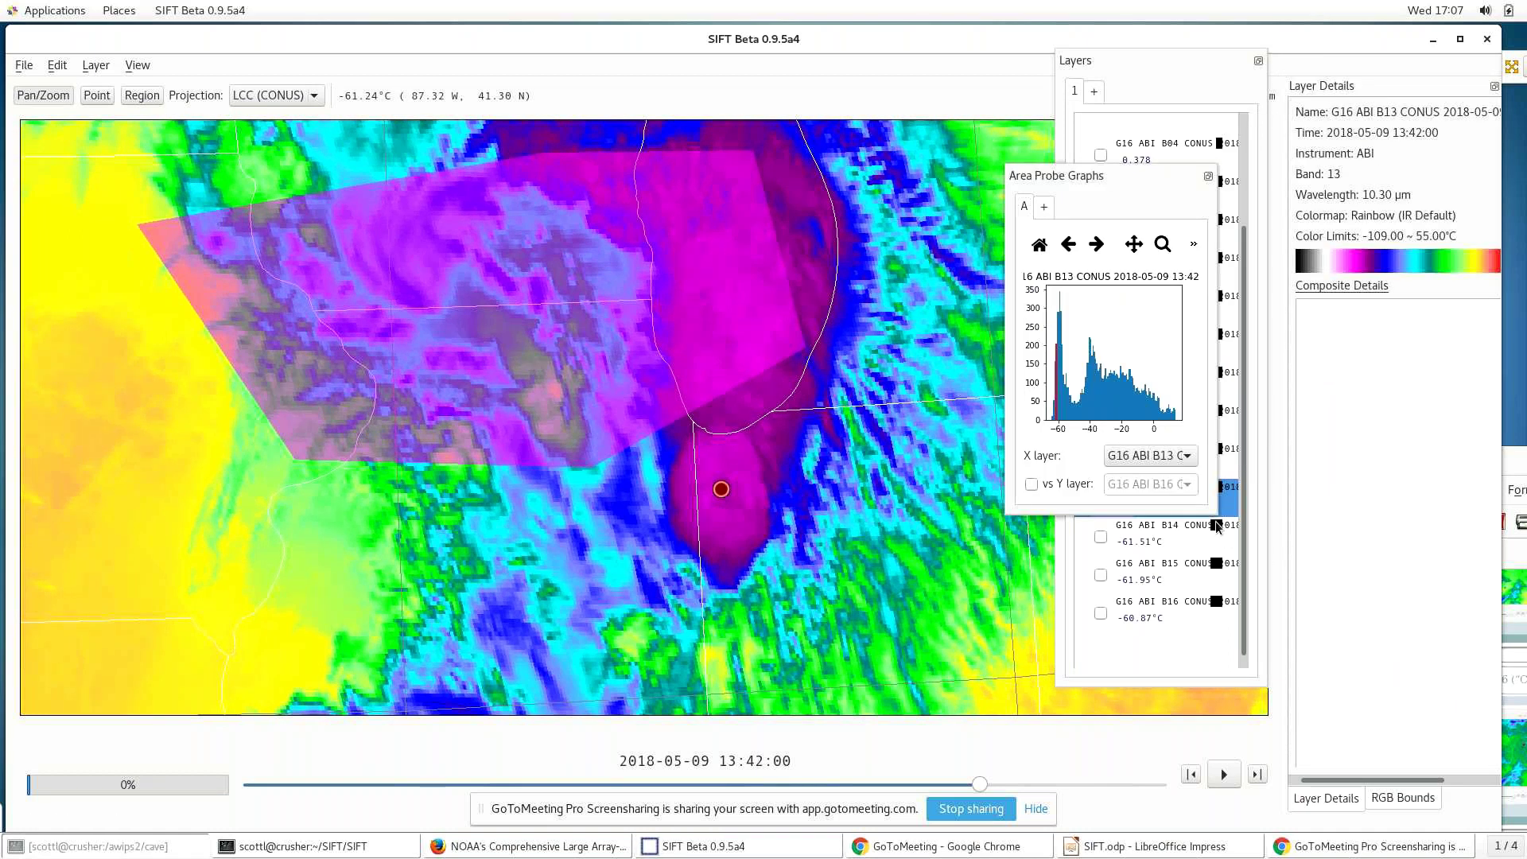
pyautogui.moveTo(1214, 511); pyautogui.dragTo(1492, 756)
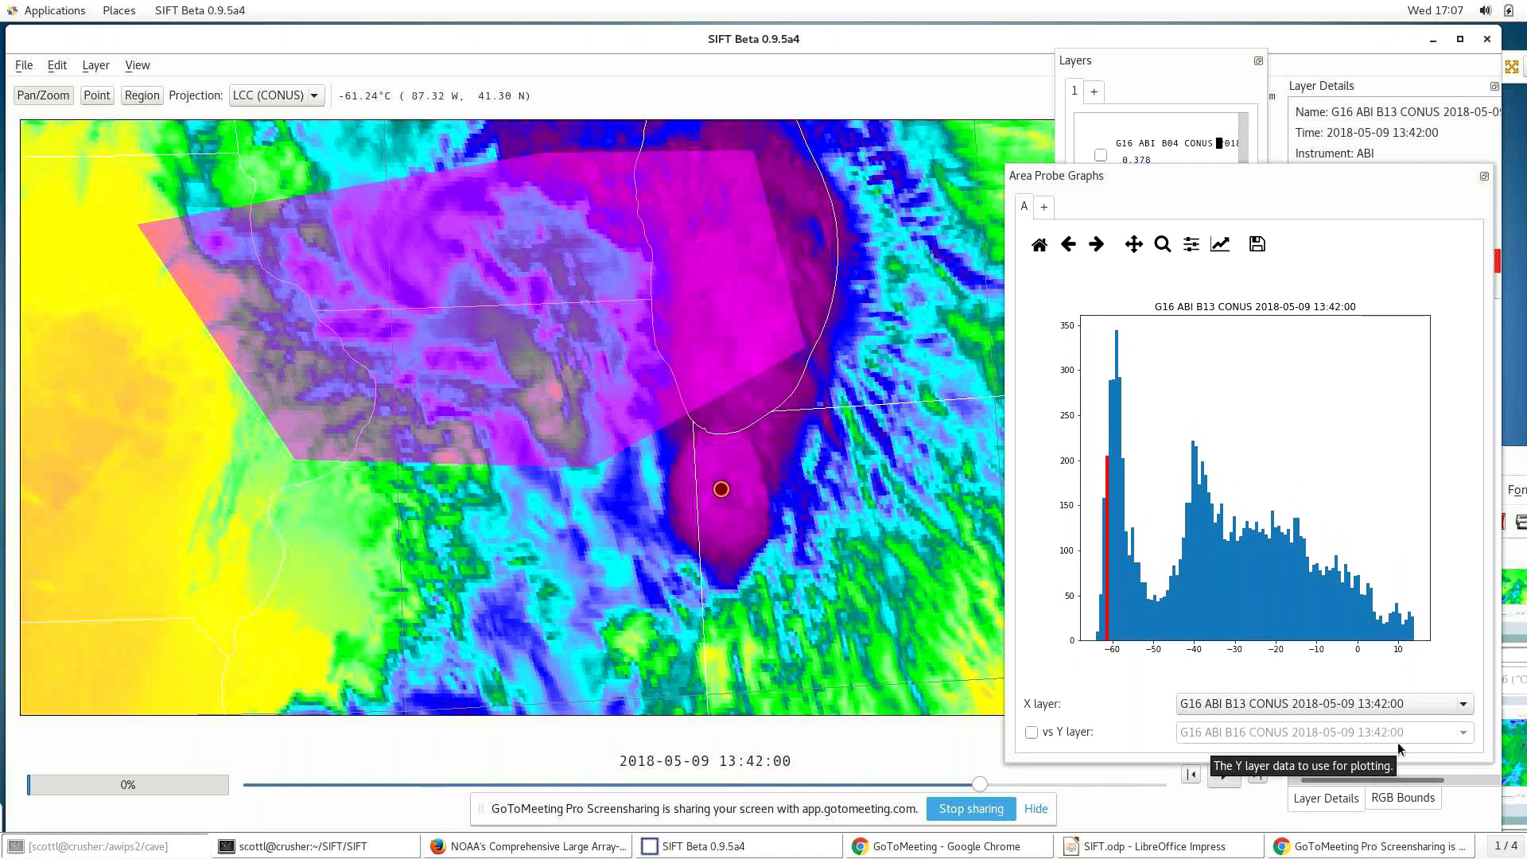
pyautogui.click(1033, 734)
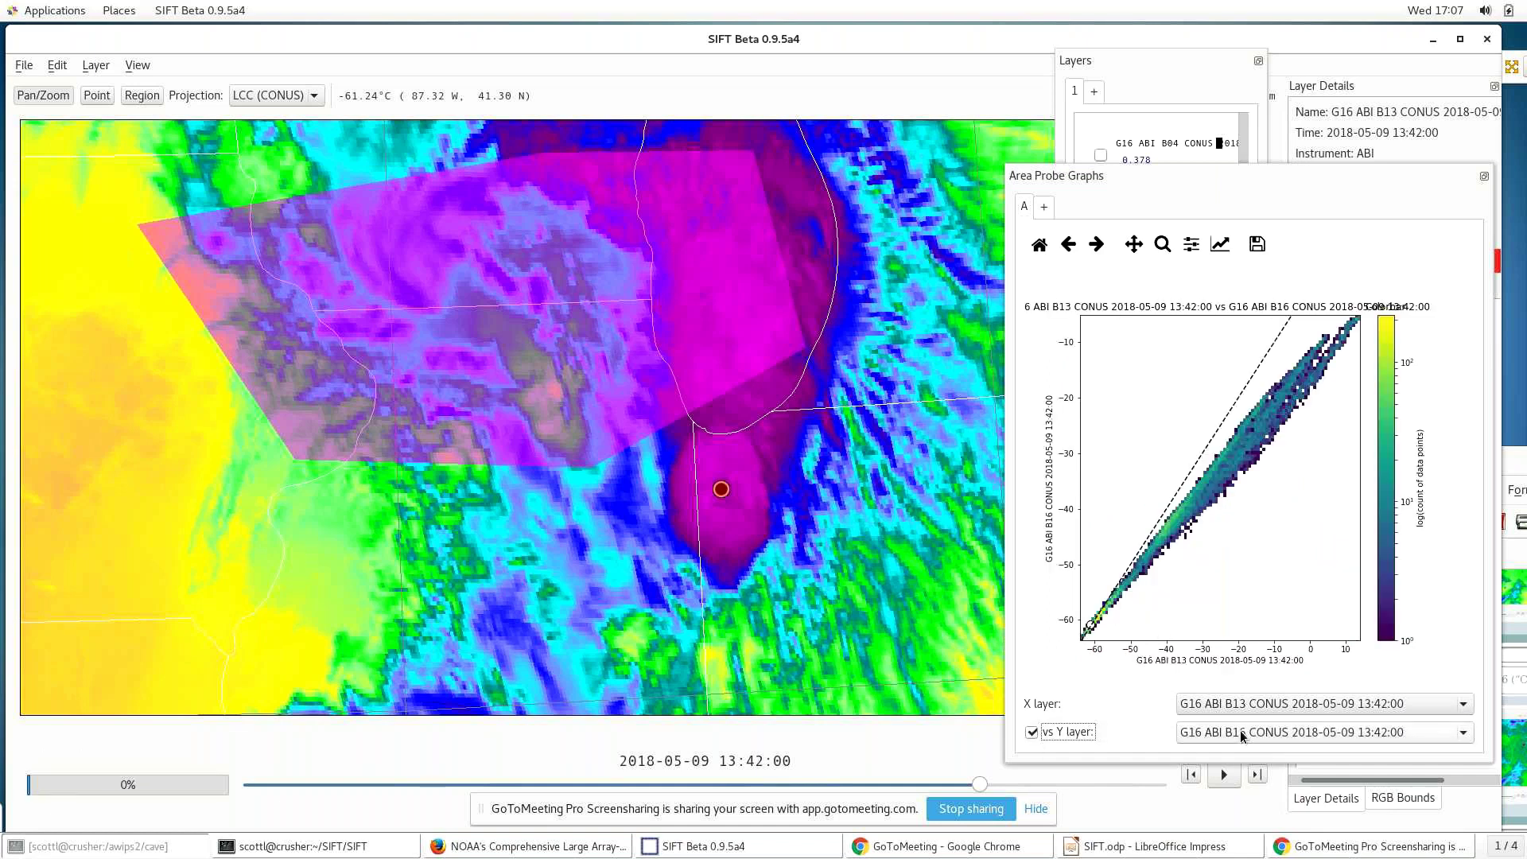
pyautogui.click(1239, 730)
pyautogui.click(1237, 709)
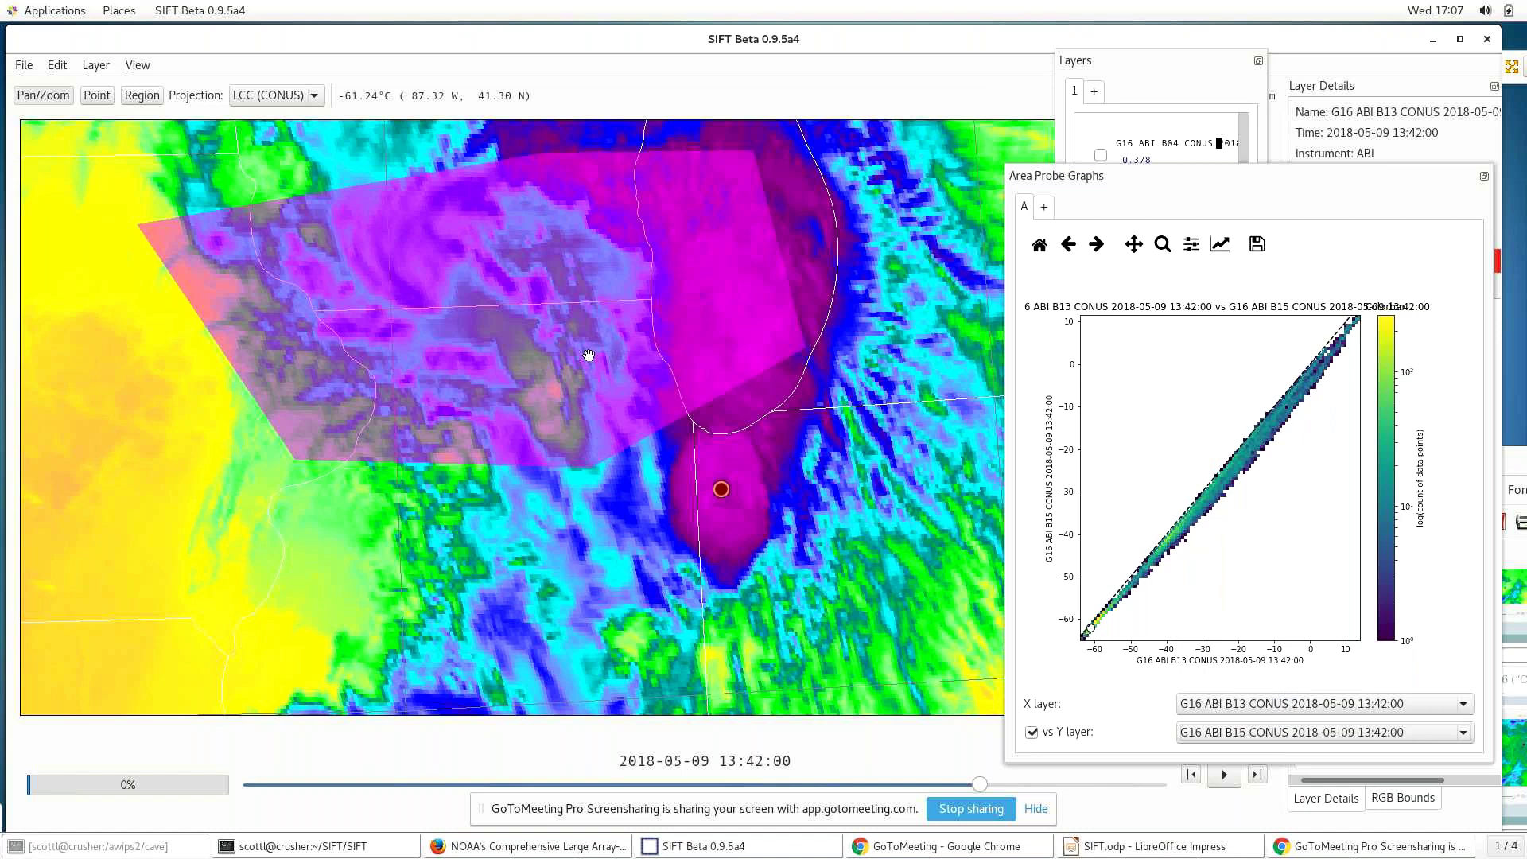
# - Probe several points of varied cloud temperature inside the region to locate them on the band 13 versus band 15 scatter plot
pyautogui.click(639, 259)
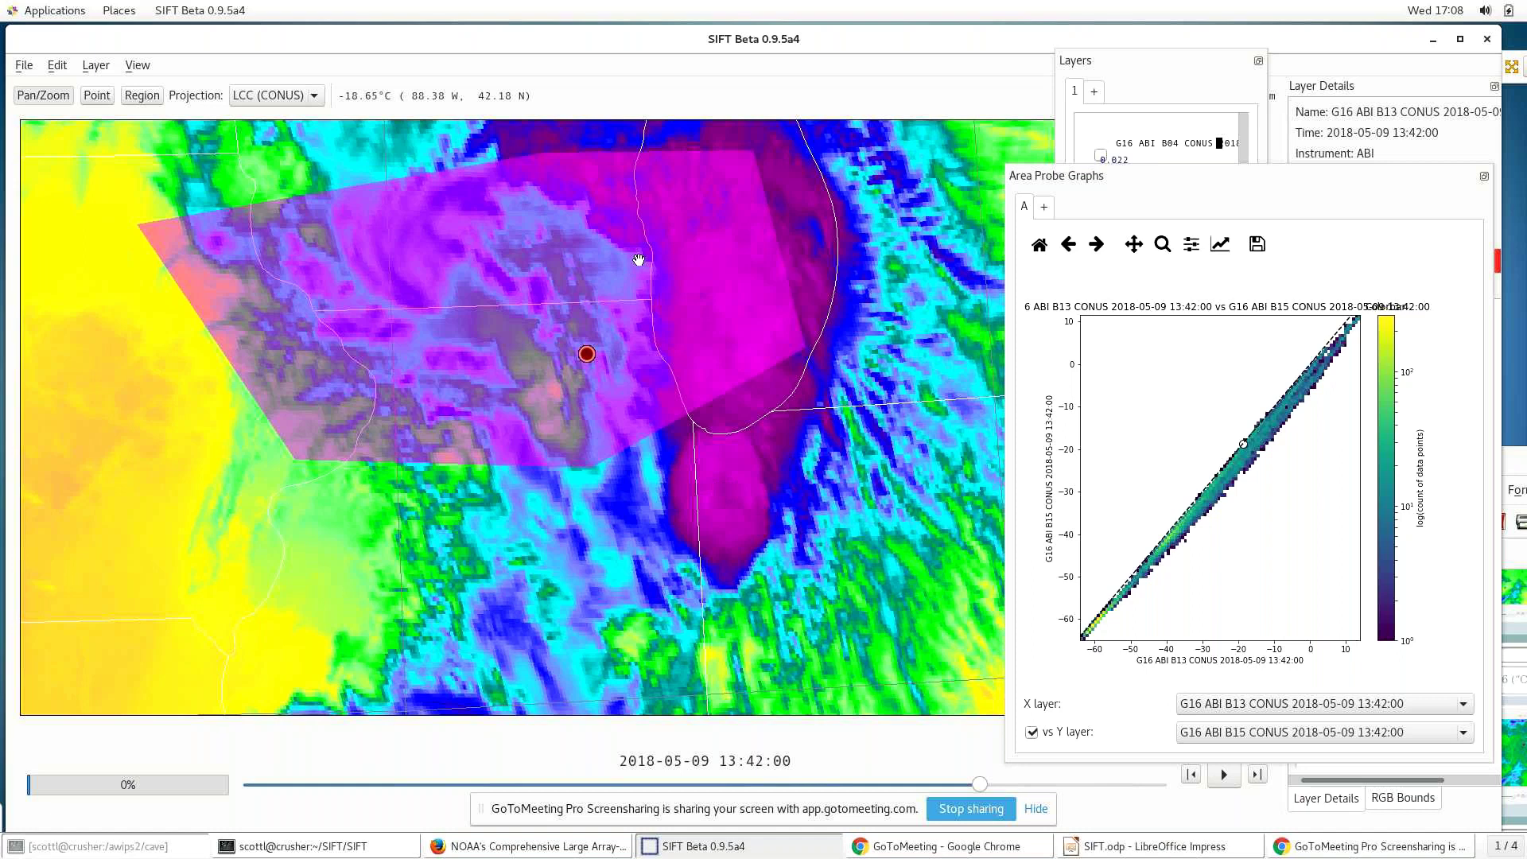
pyautogui.click(452, 329)
pyautogui.click(739, 299)
pyautogui.click(292, 427)
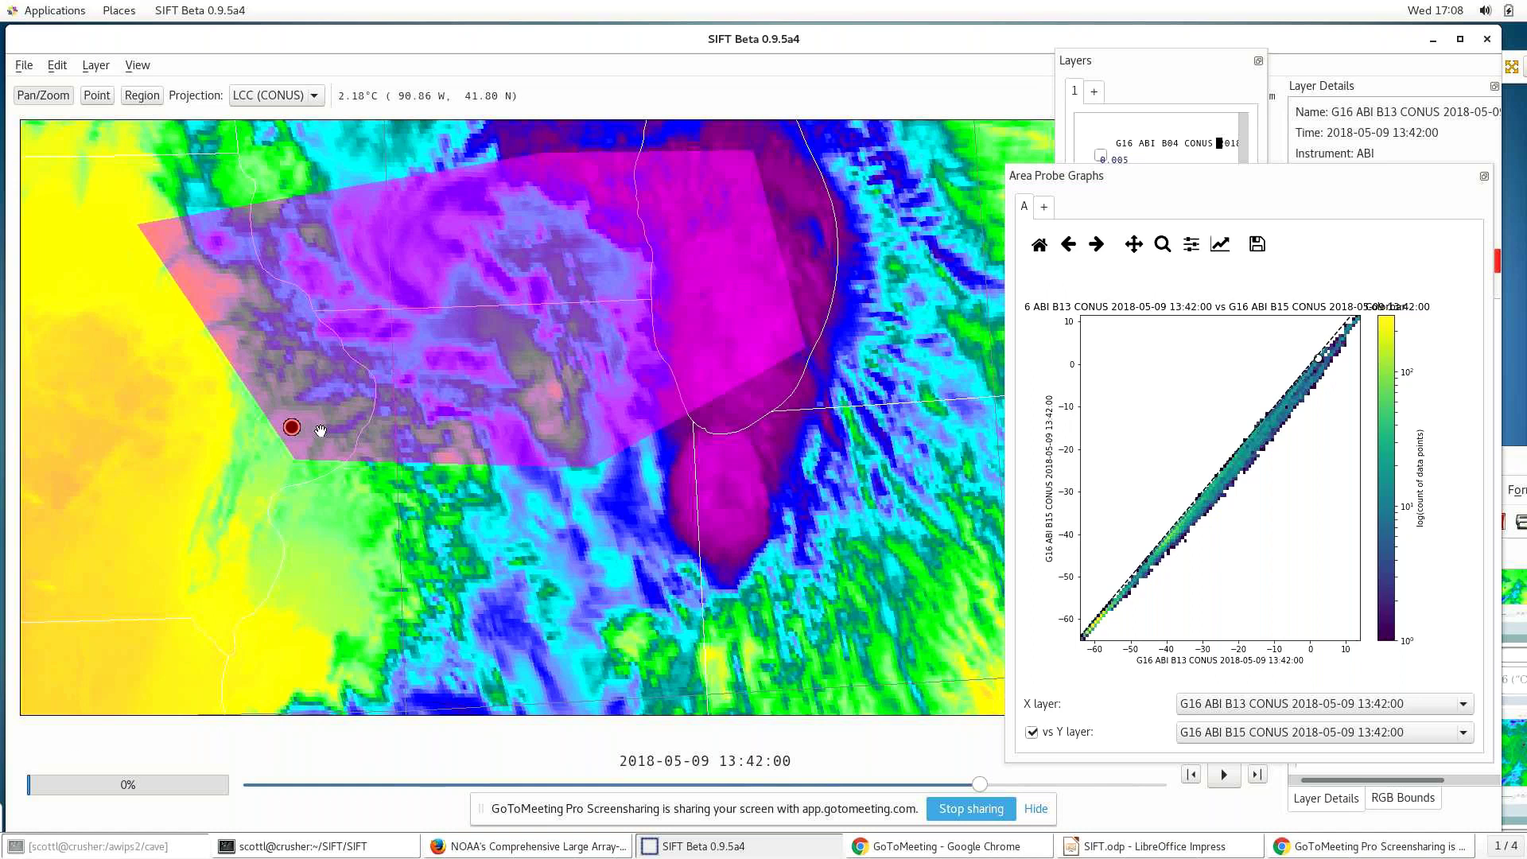
pyautogui.click(307, 435)
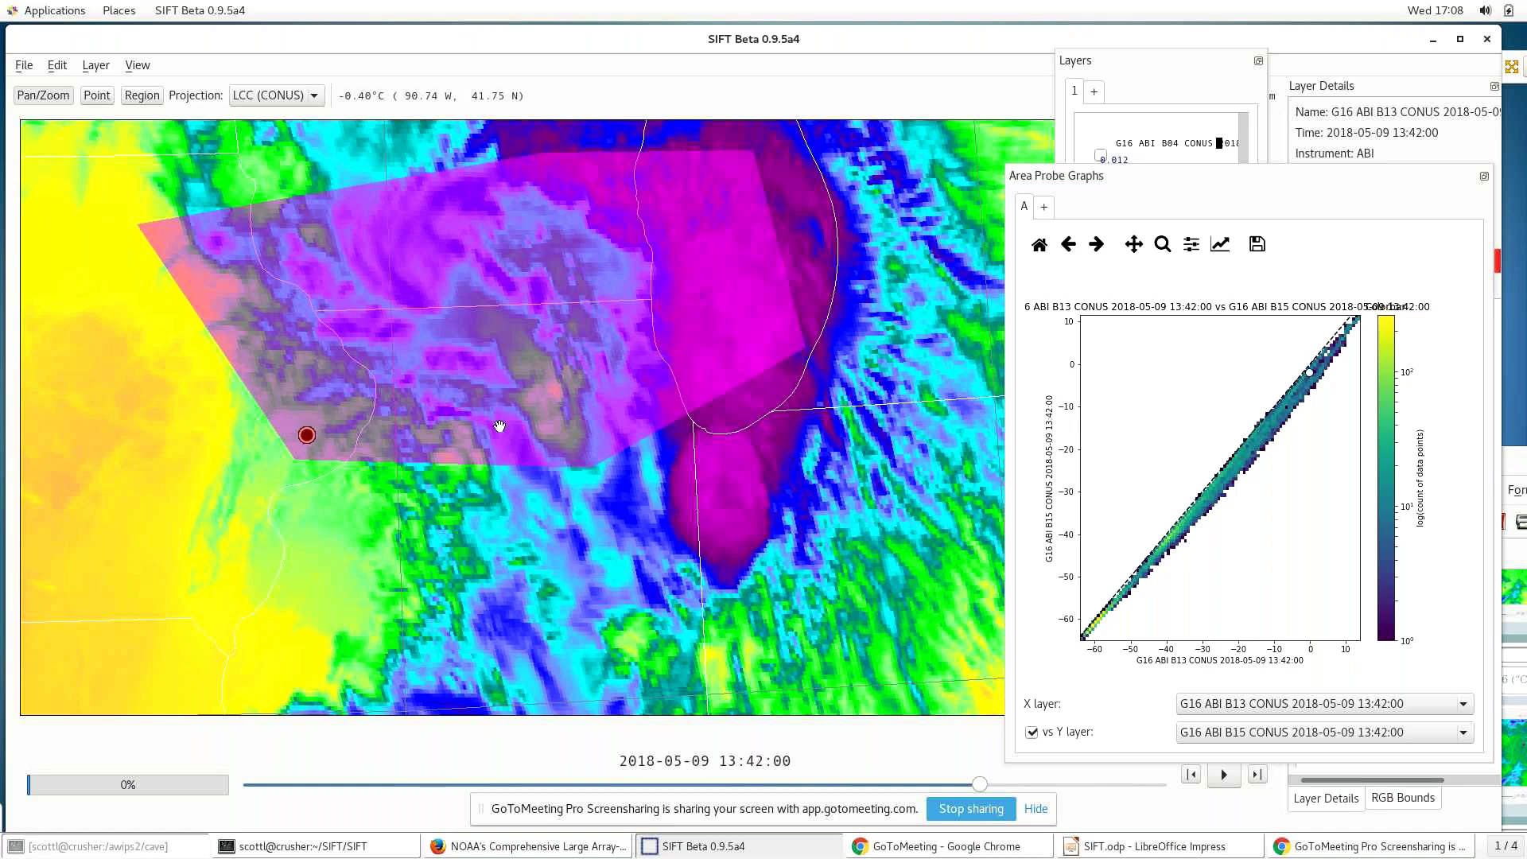
pyautogui.click(218, 291)
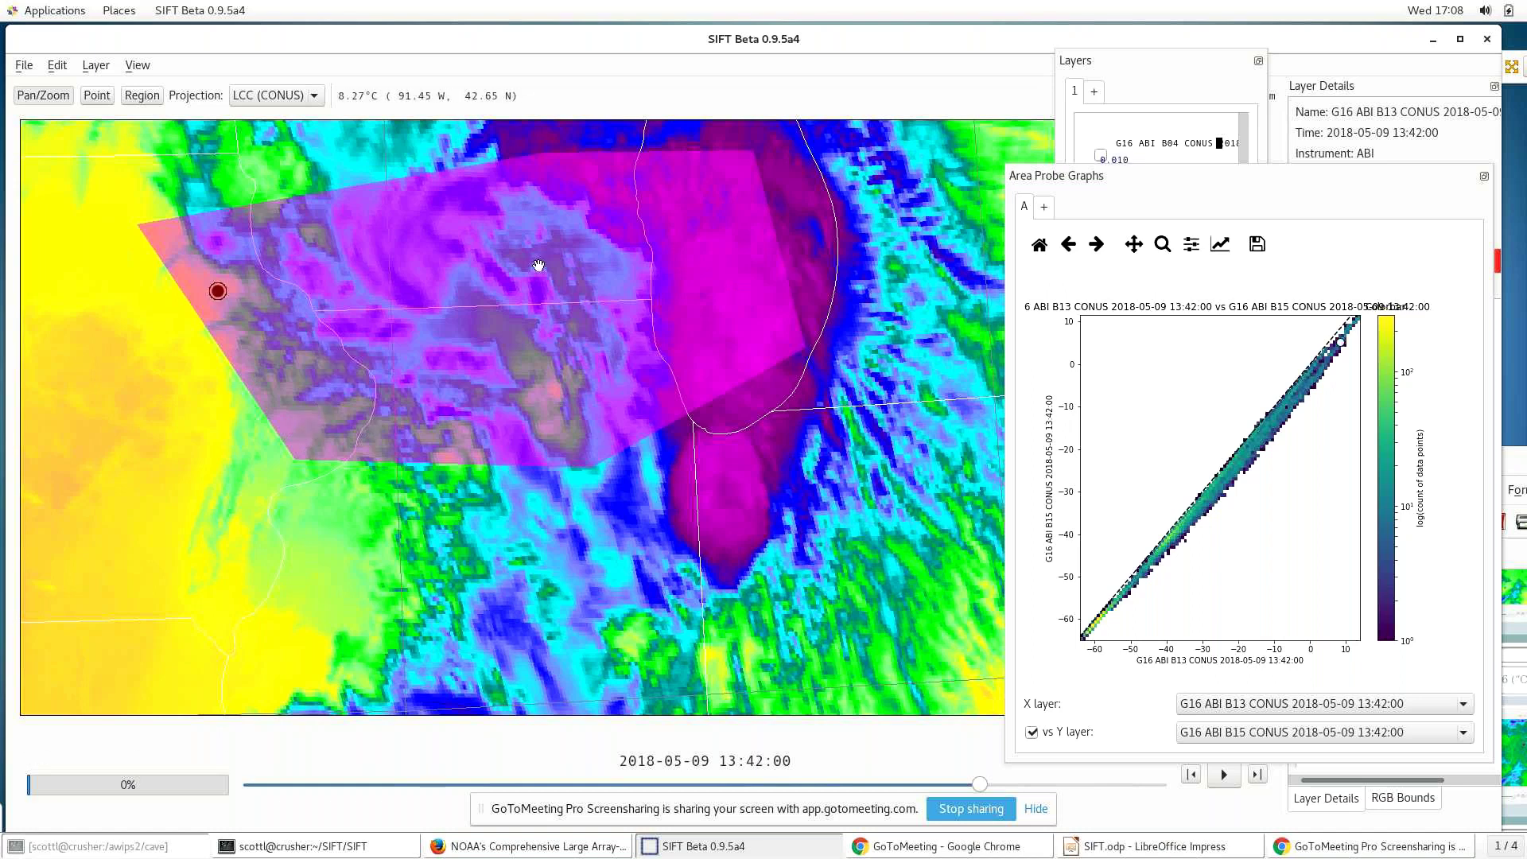
# - Delete the existing region and draw a closed four-vertex region over the warm, cloud-free area of Iowa
pyautogui.press('Delete')
pyautogui.click(148, 95)
pyautogui.click(45, 332)
pyautogui.click(186, 336)
pyautogui.click(177, 492)
pyautogui.click(43, 502)
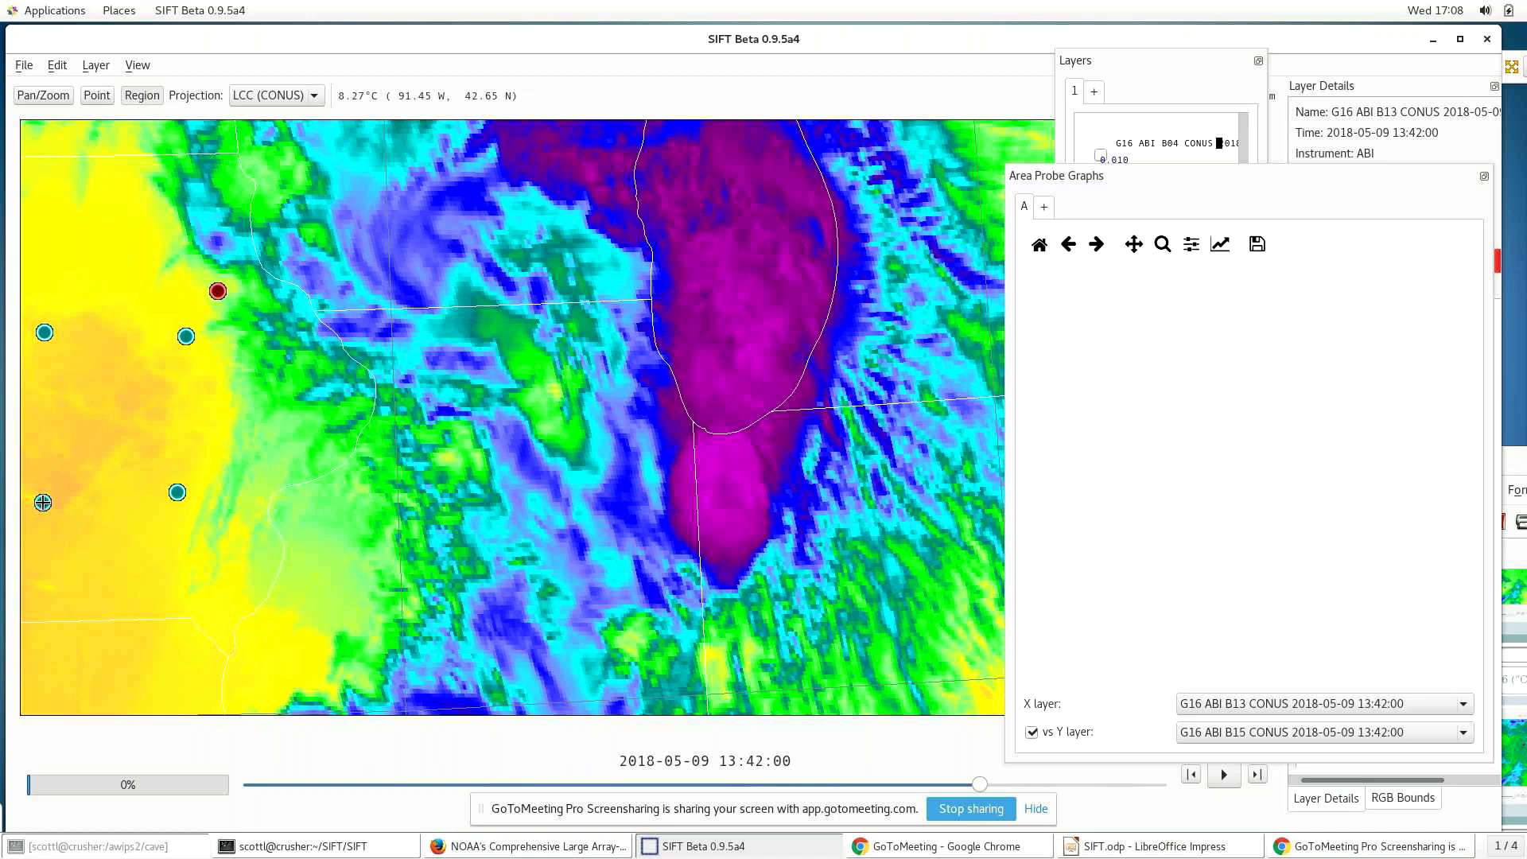
pyautogui.click(43, 332)
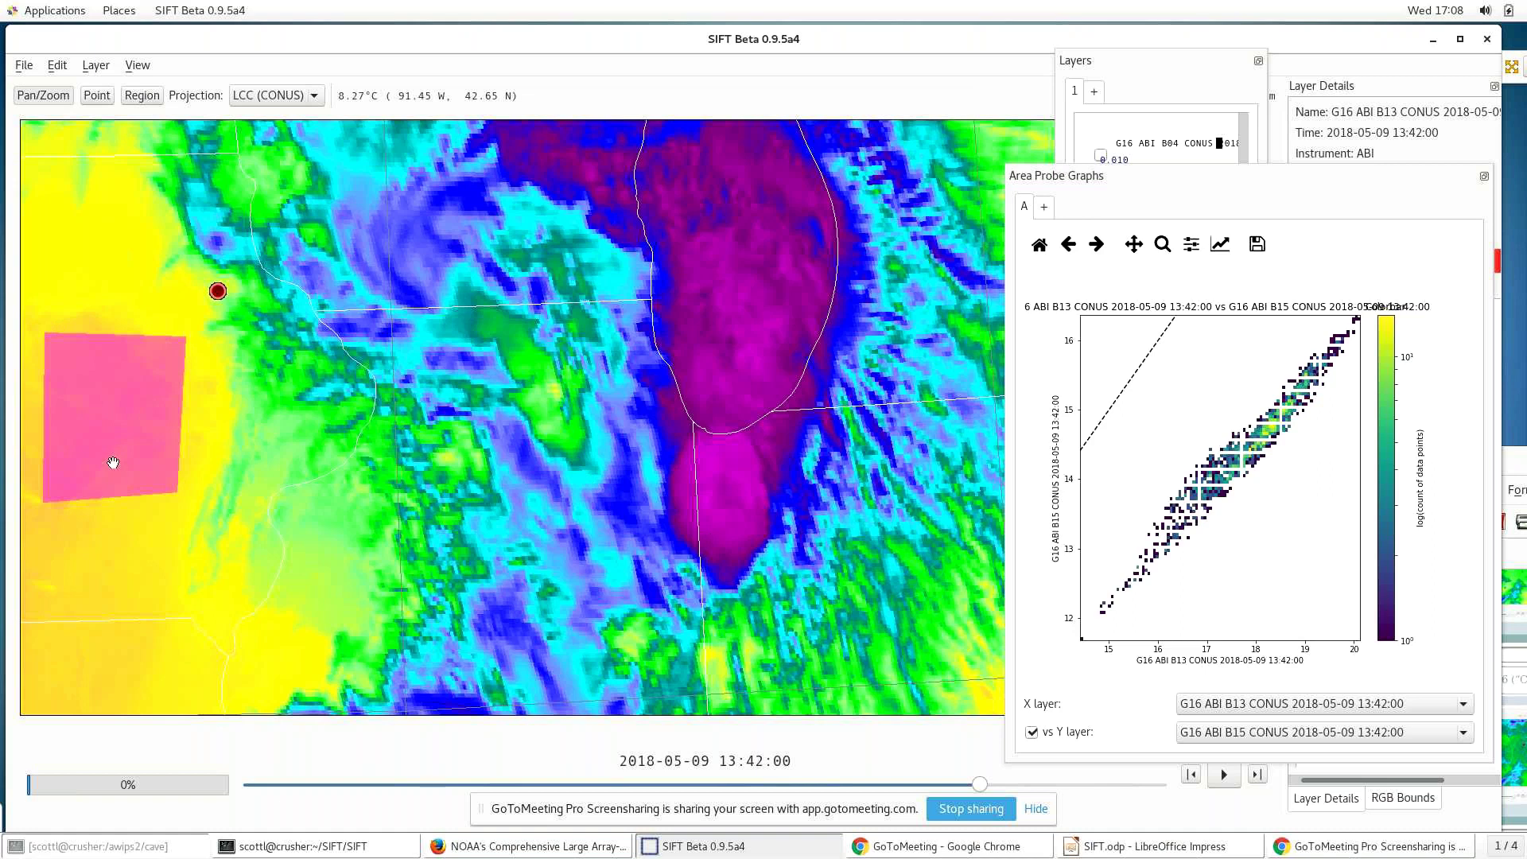
# - Draw a closed seven-vertex region around the cold cloud tops over southern Lake Michigan and northwestern Indiana
pyautogui.scroll(-3, 113, 462)
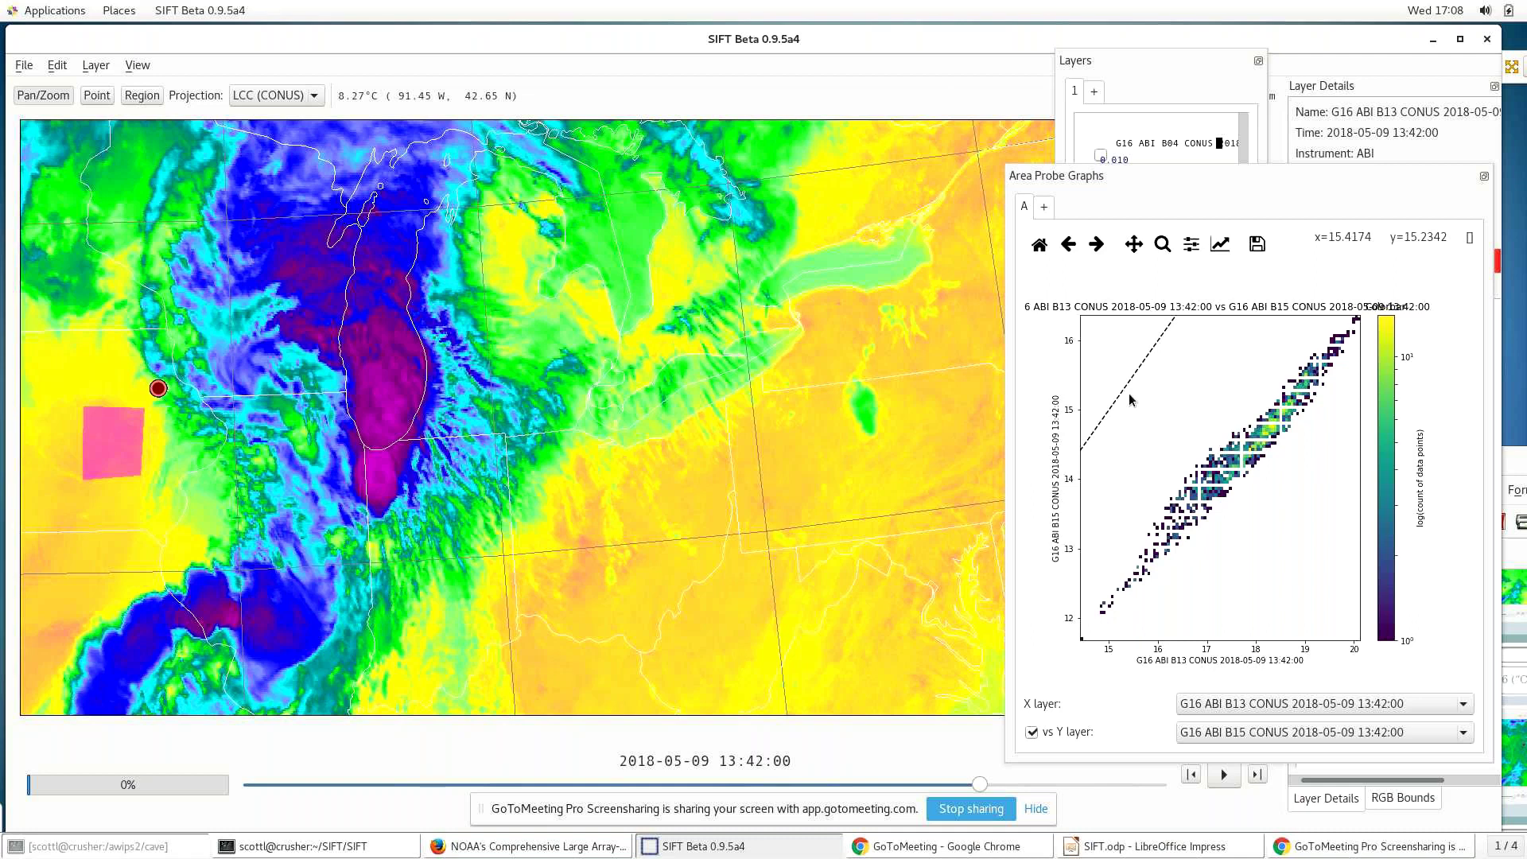
pyautogui.click(311, 337)
pyautogui.click(386, 312)
pyautogui.click(427, 373)
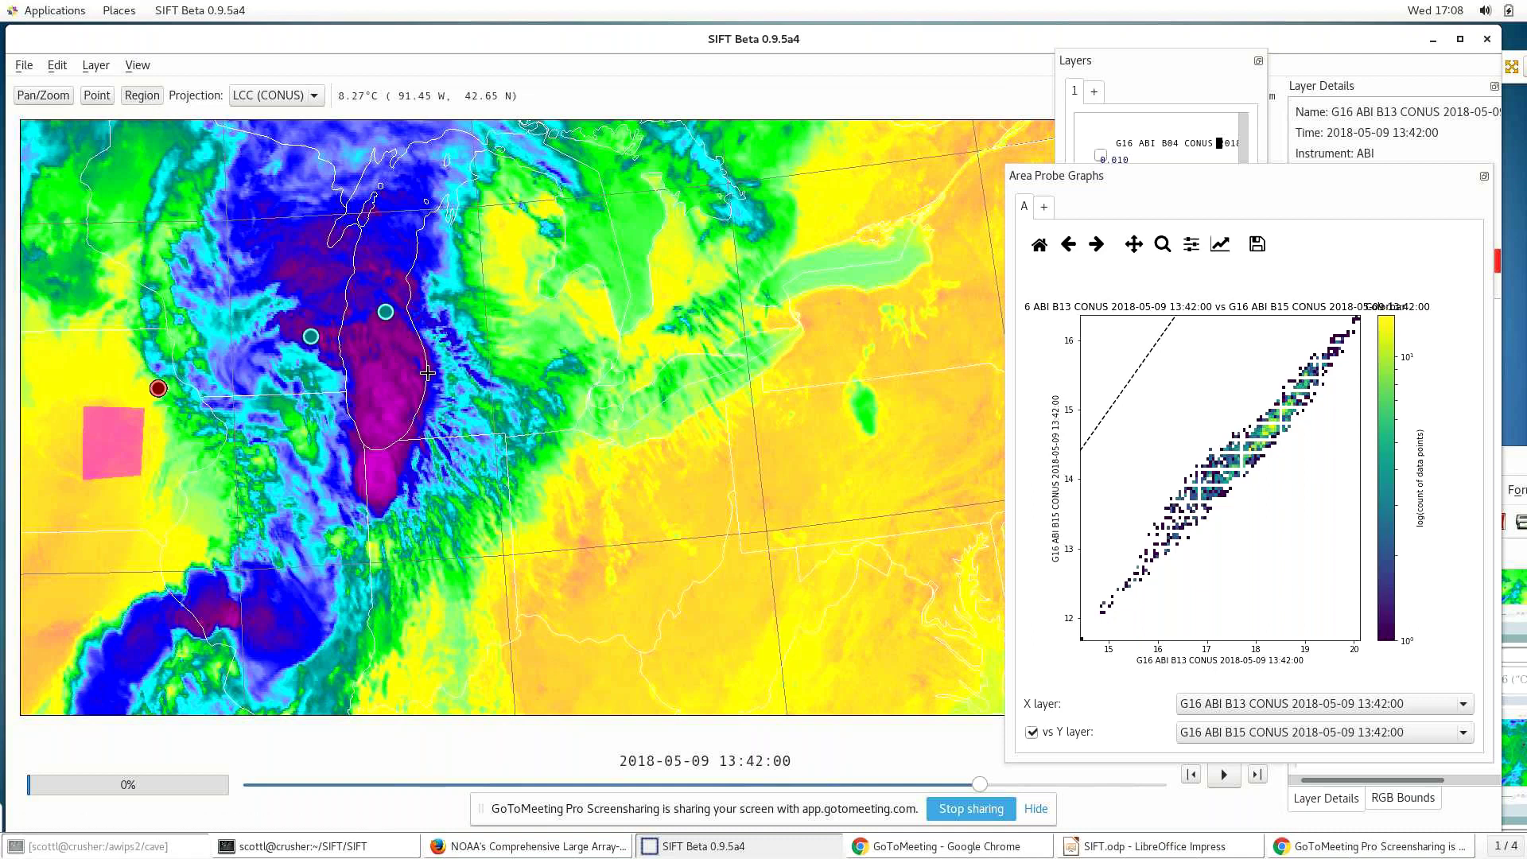
pyautogui.click(404, 452)
pyautogui.click(380, 502)
pyautogui.click(353, 449)
pyautogui.click(348, 369)
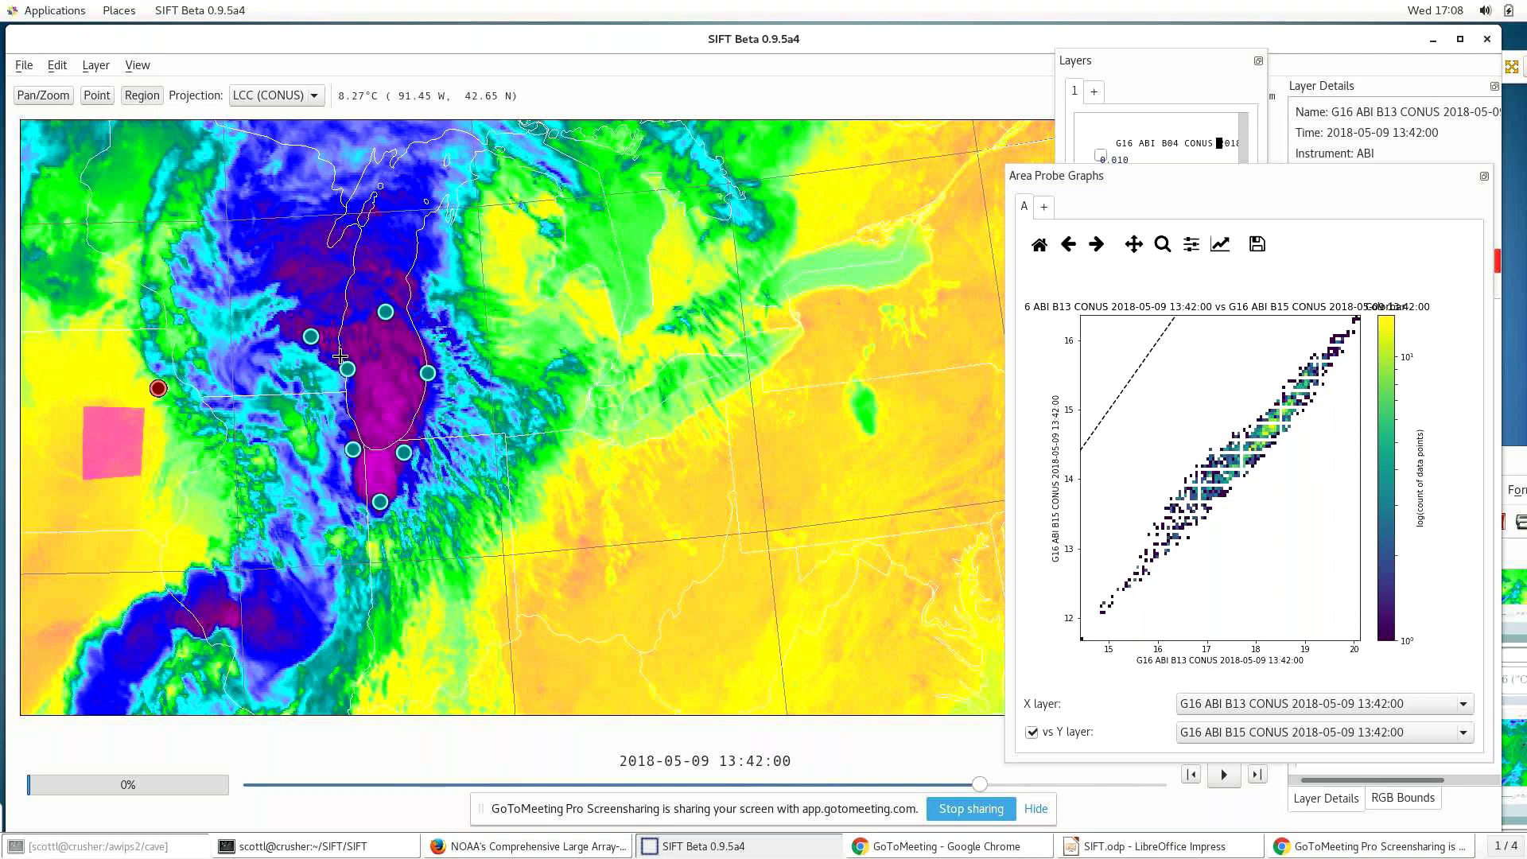
pyautogui.click(310, 336)
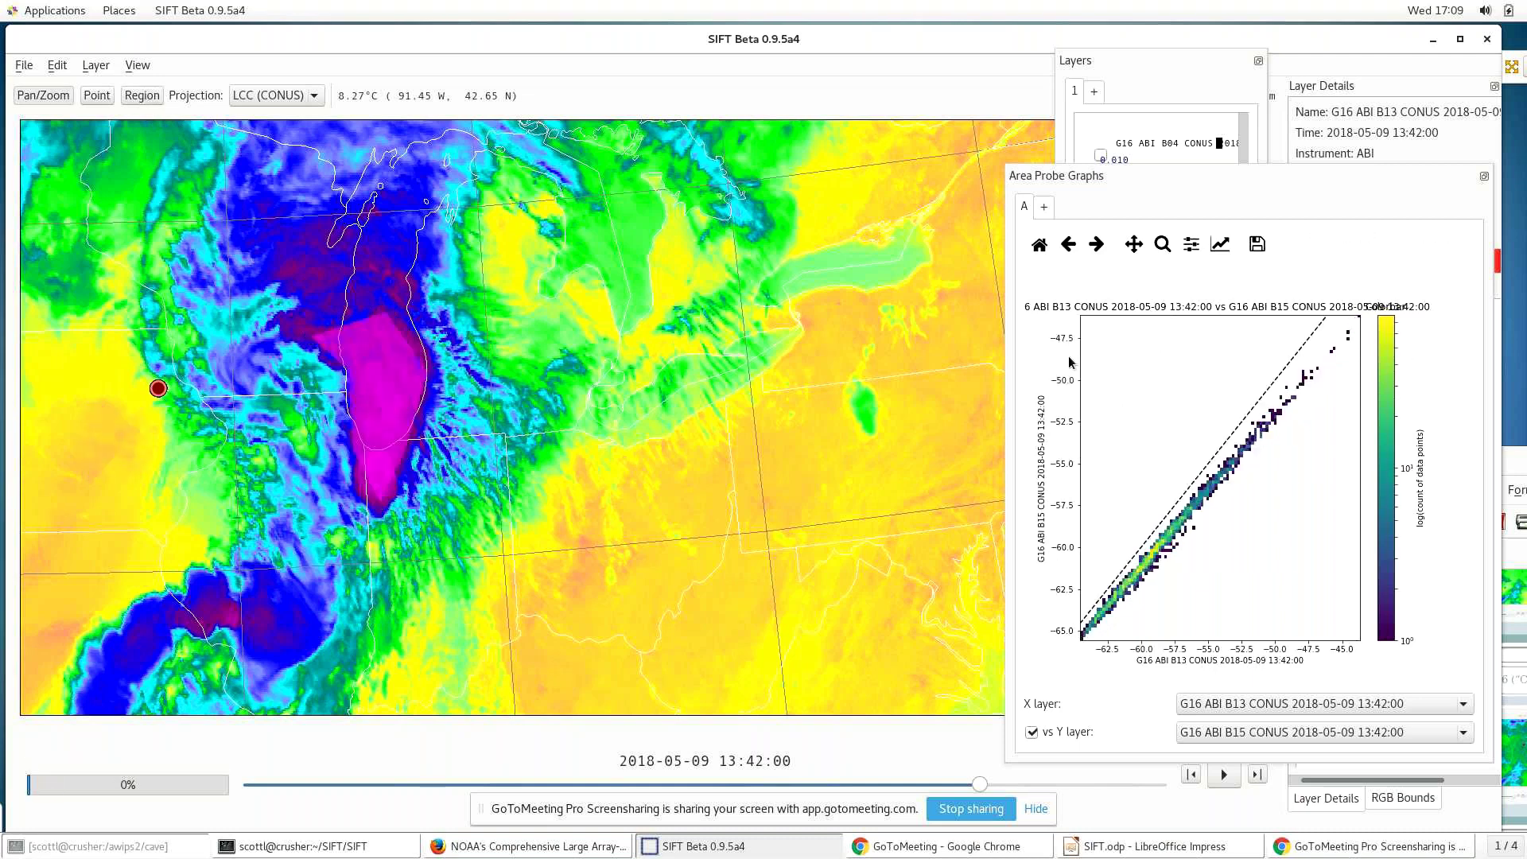
pyautogui.click(1291, 705)
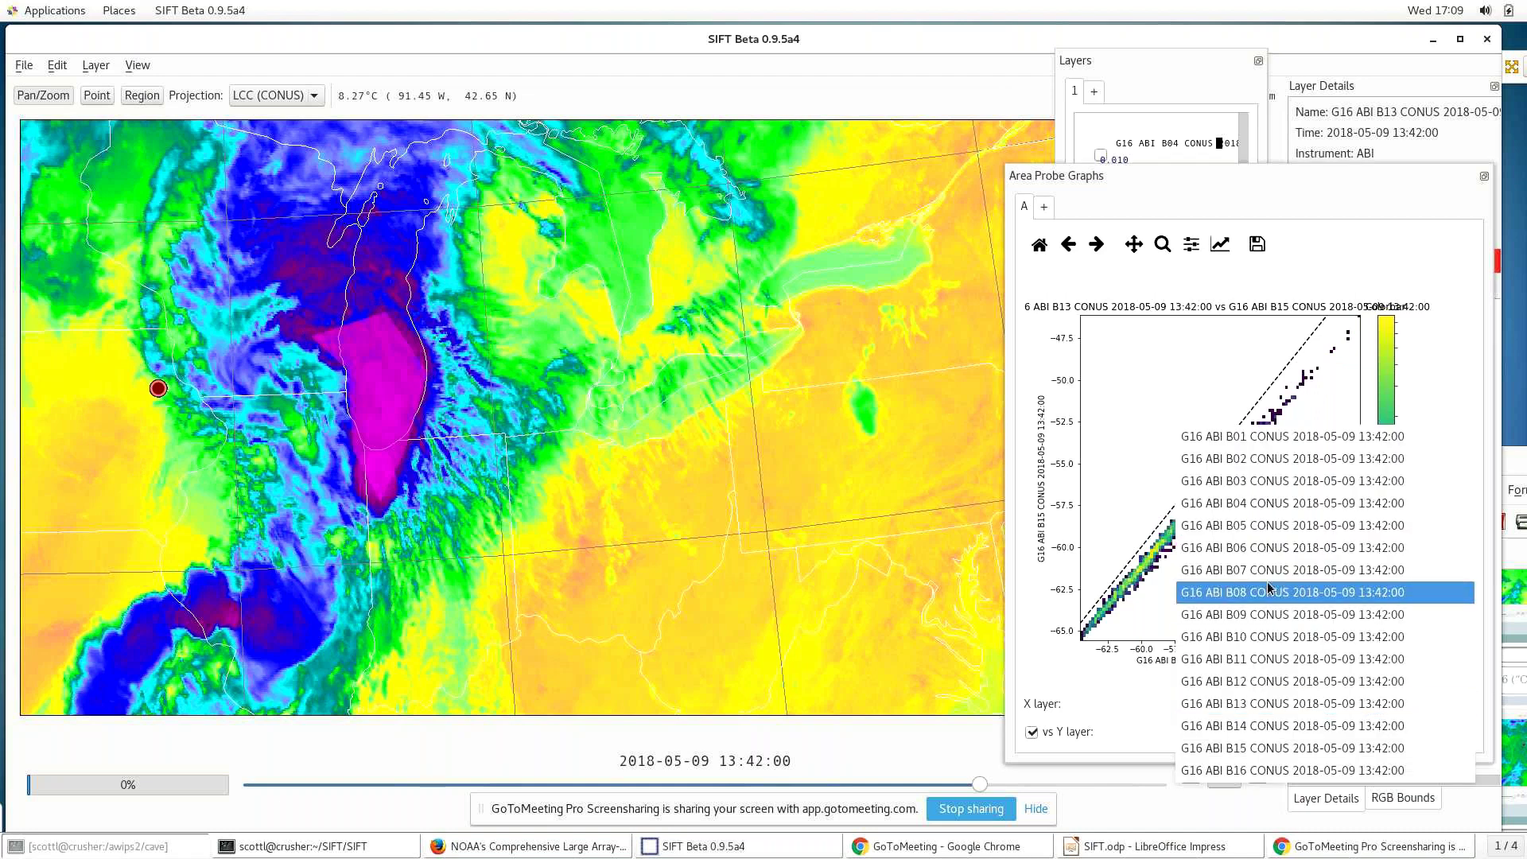
pyautogui.click(1246, 464)
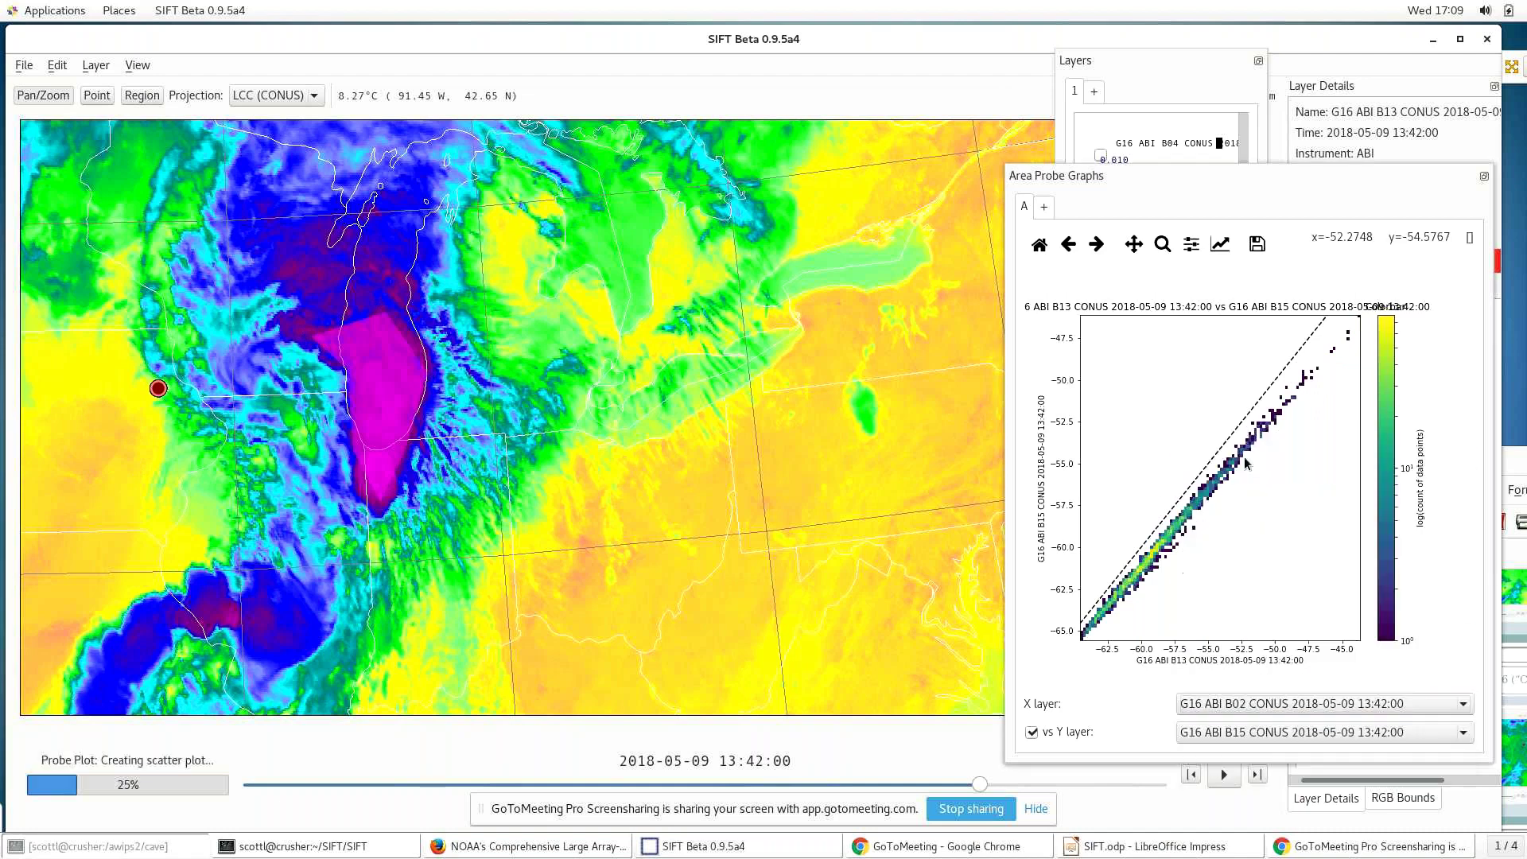
pyautogui.click(1290, 737)
pyautogui.click(1284, 512)
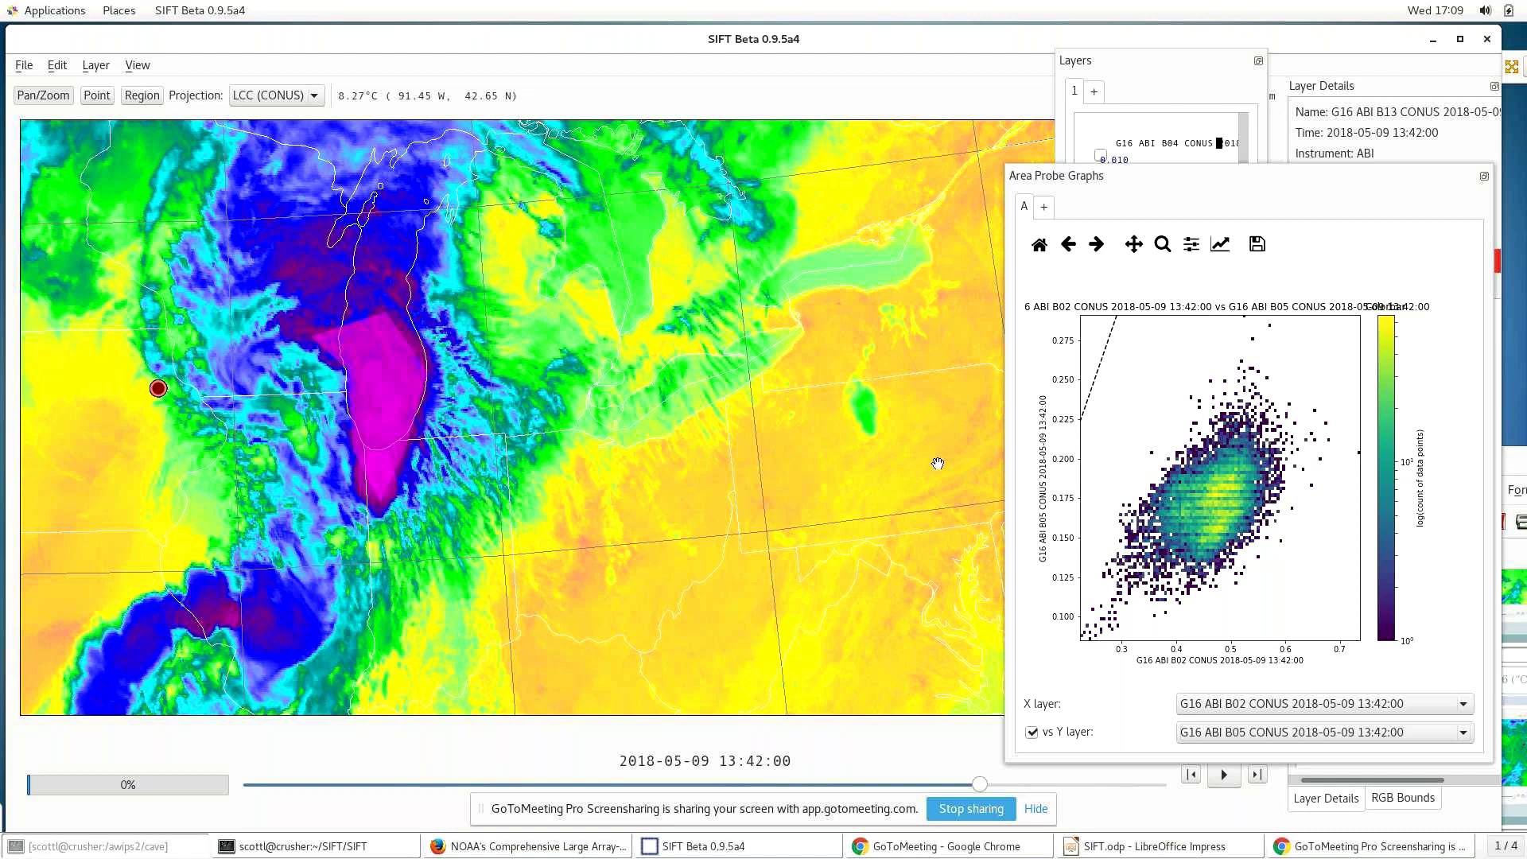
# - Step the displayed imagery back from band 13 to band 5, and remove the region from the map
pyautogui.press('Left')
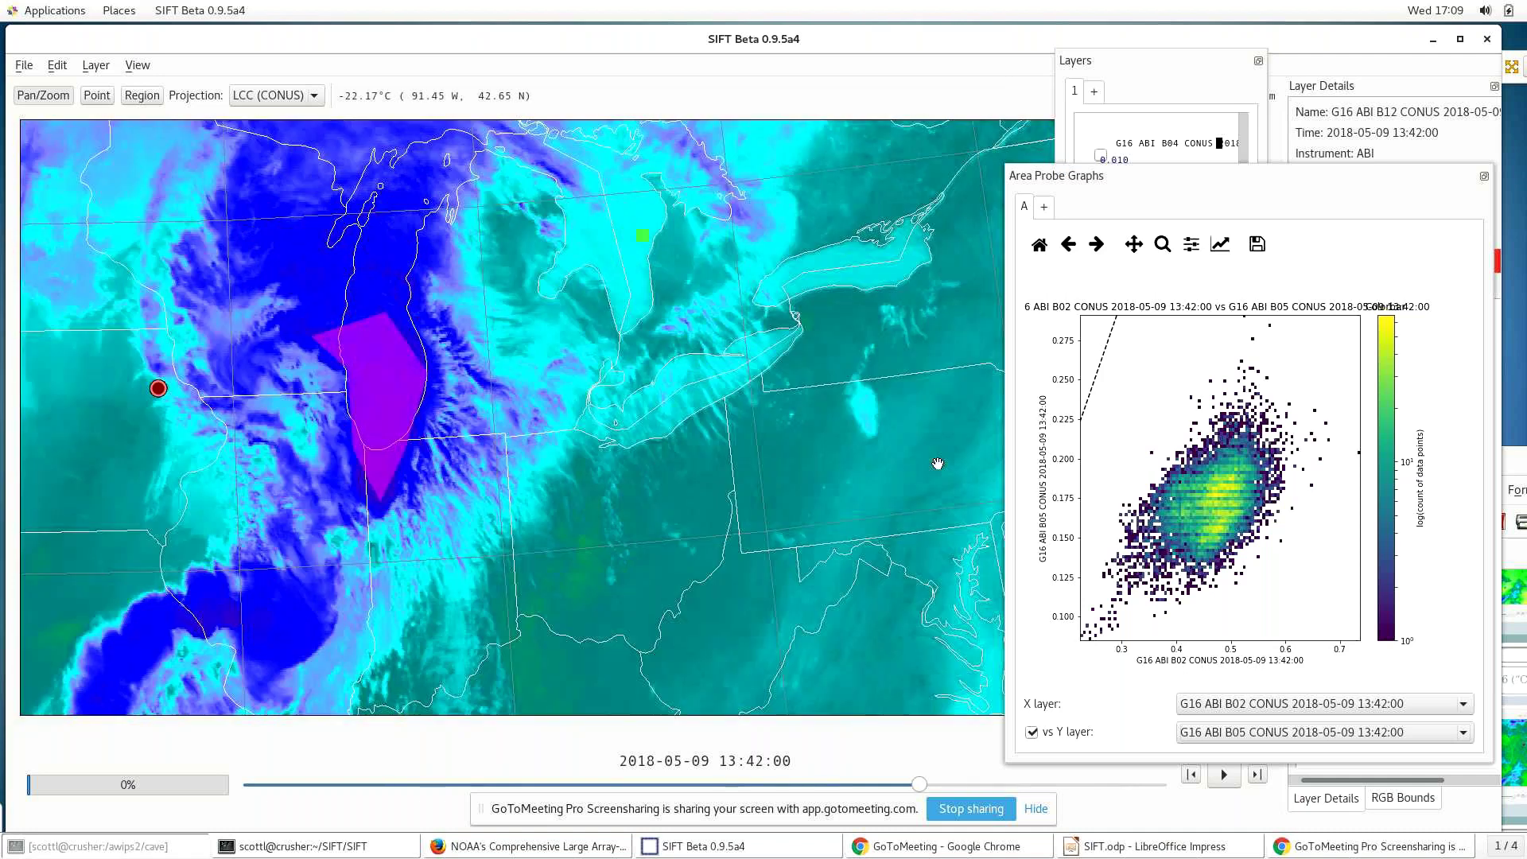
pyautogui.press('Left')
pyautogui.press('Left')
pyautogui.press('Left')
pyautogui.press('Left')
pyautogui.press('Left')
pyautogui.press('Left')
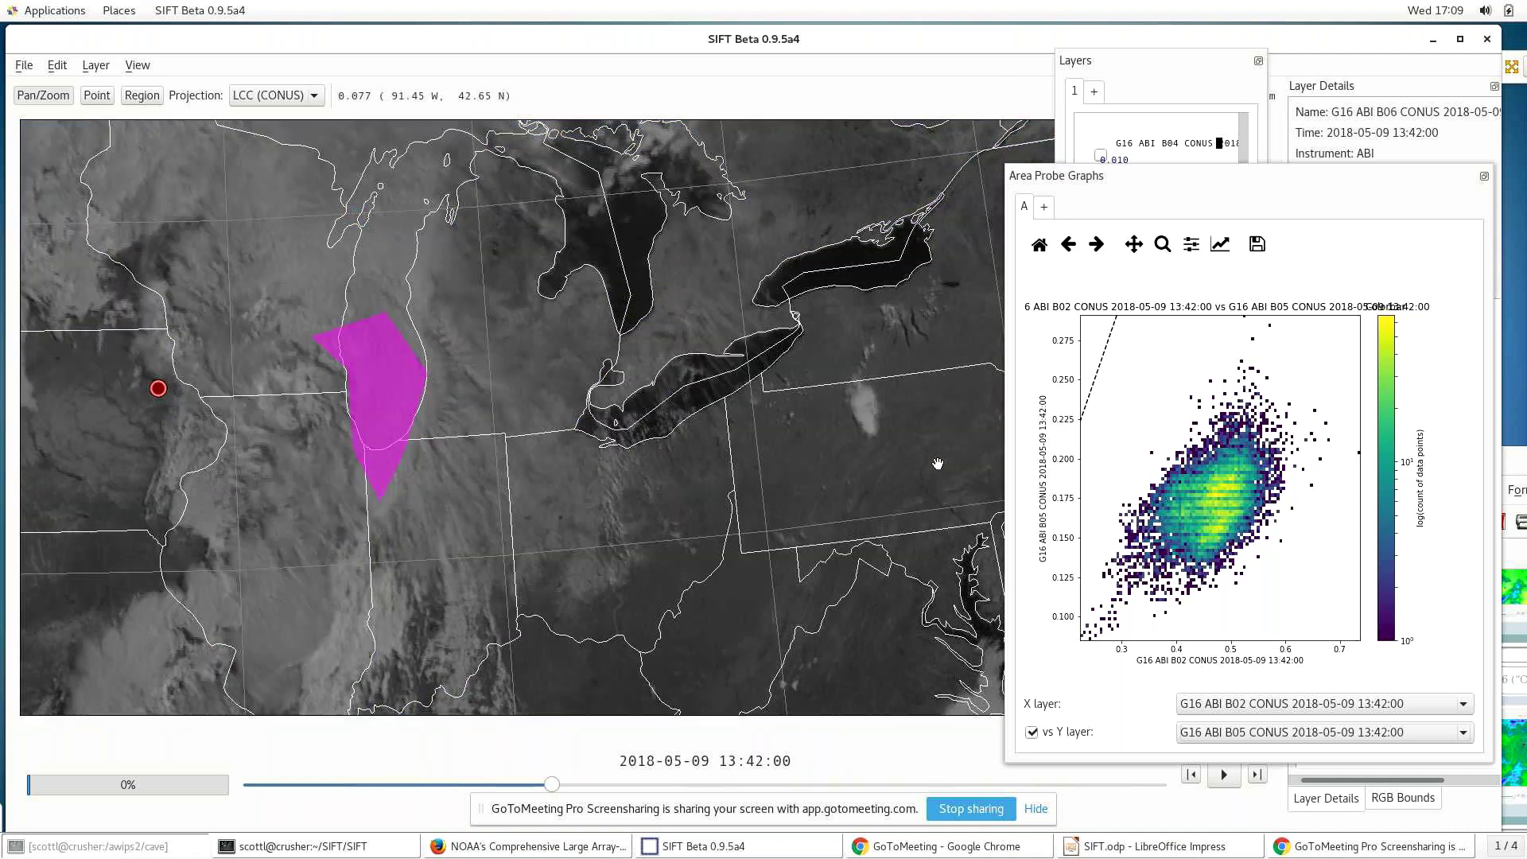
pyautogui.press('Left')
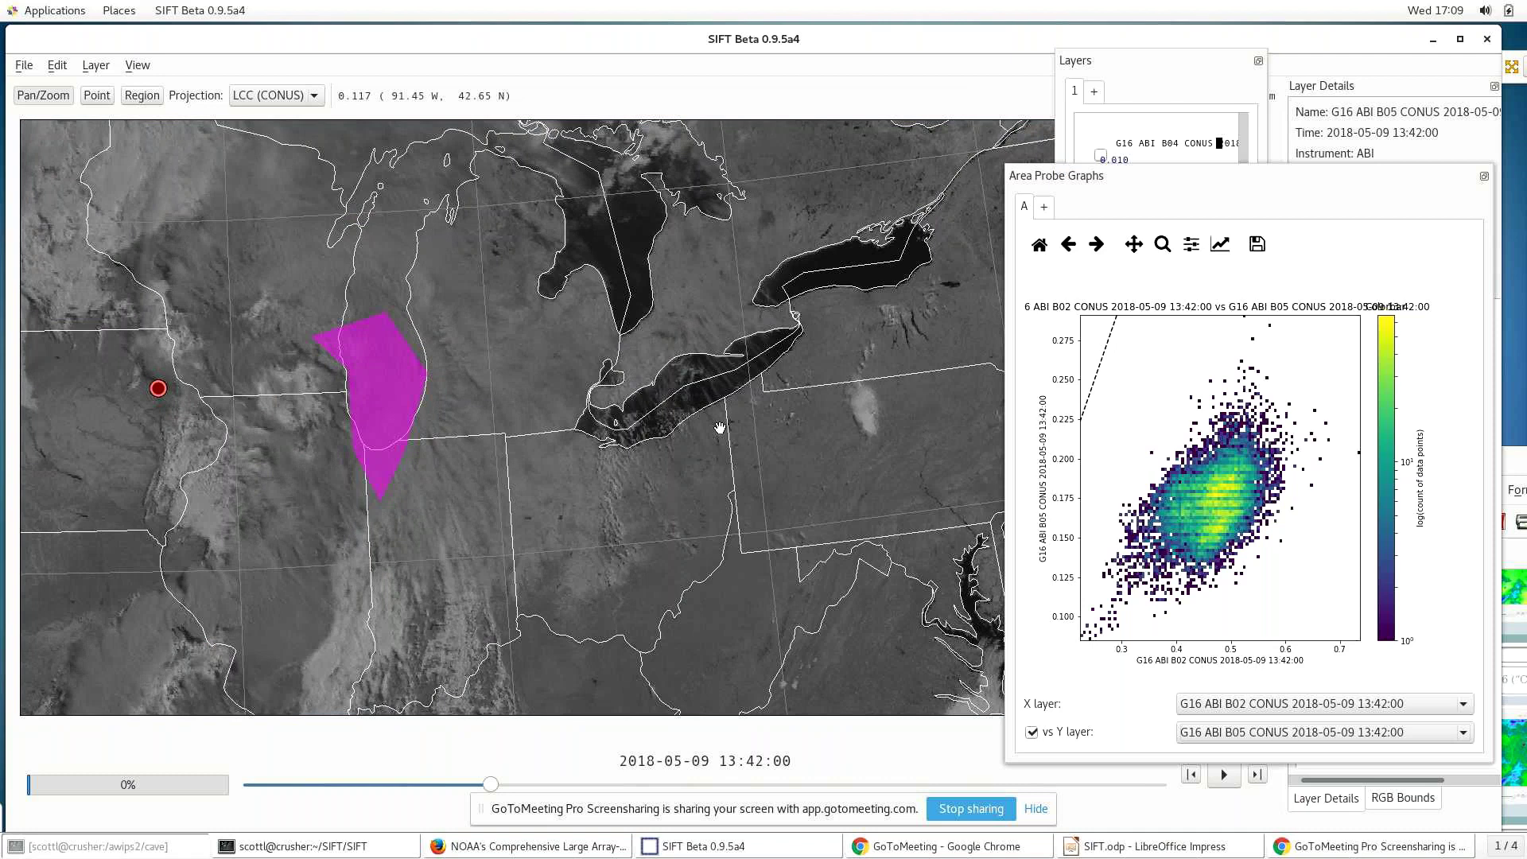
pyautogui.press('Escape')
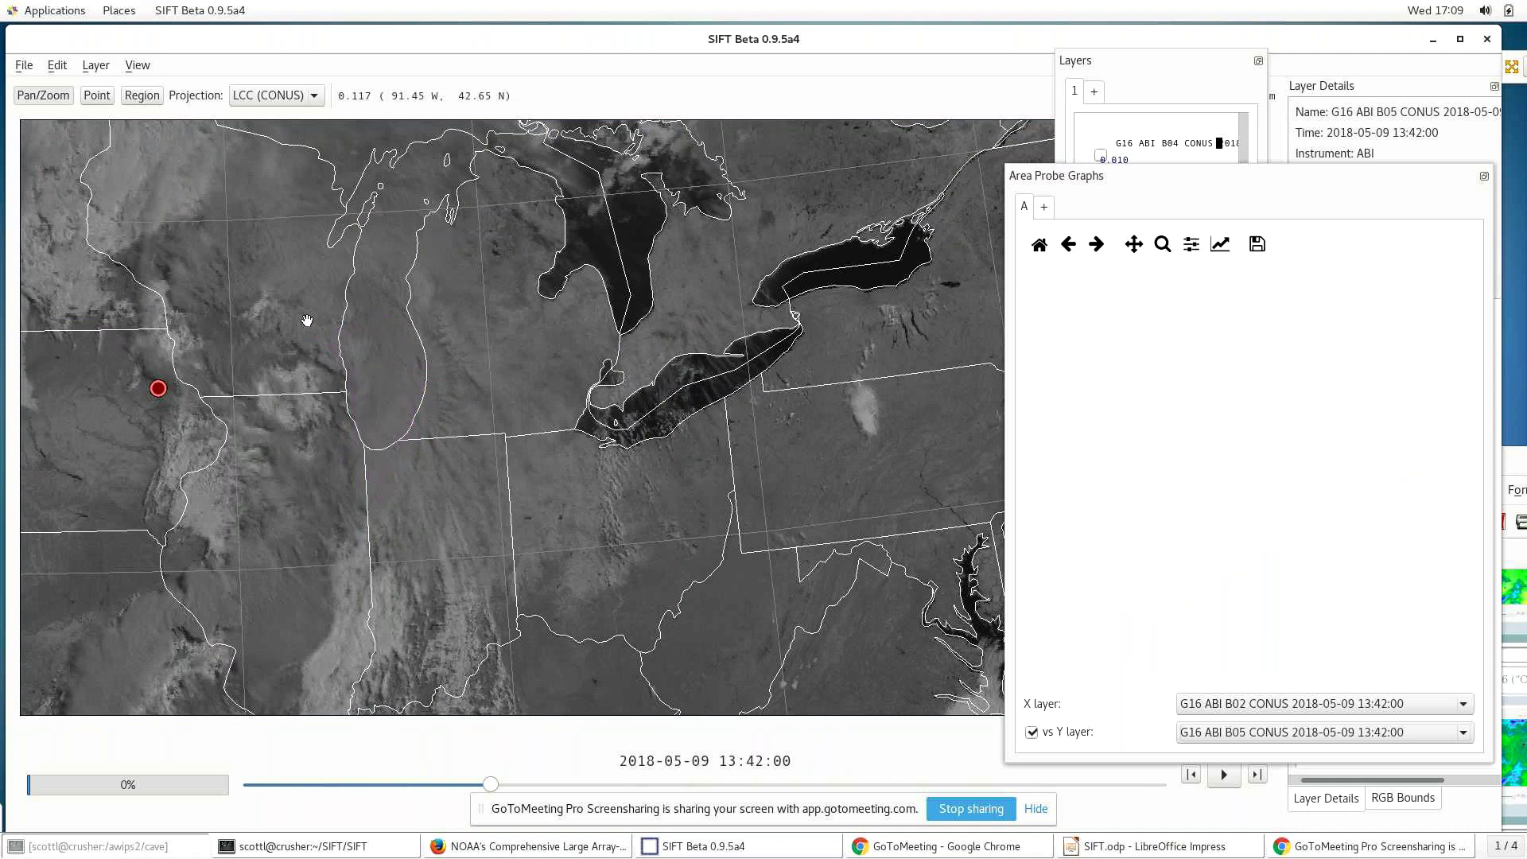
# - Probe a point over southern Lake Michigan and compare its reflectance in bands 5 and 2, ending on band 5
pyautogui.click(397, 387)
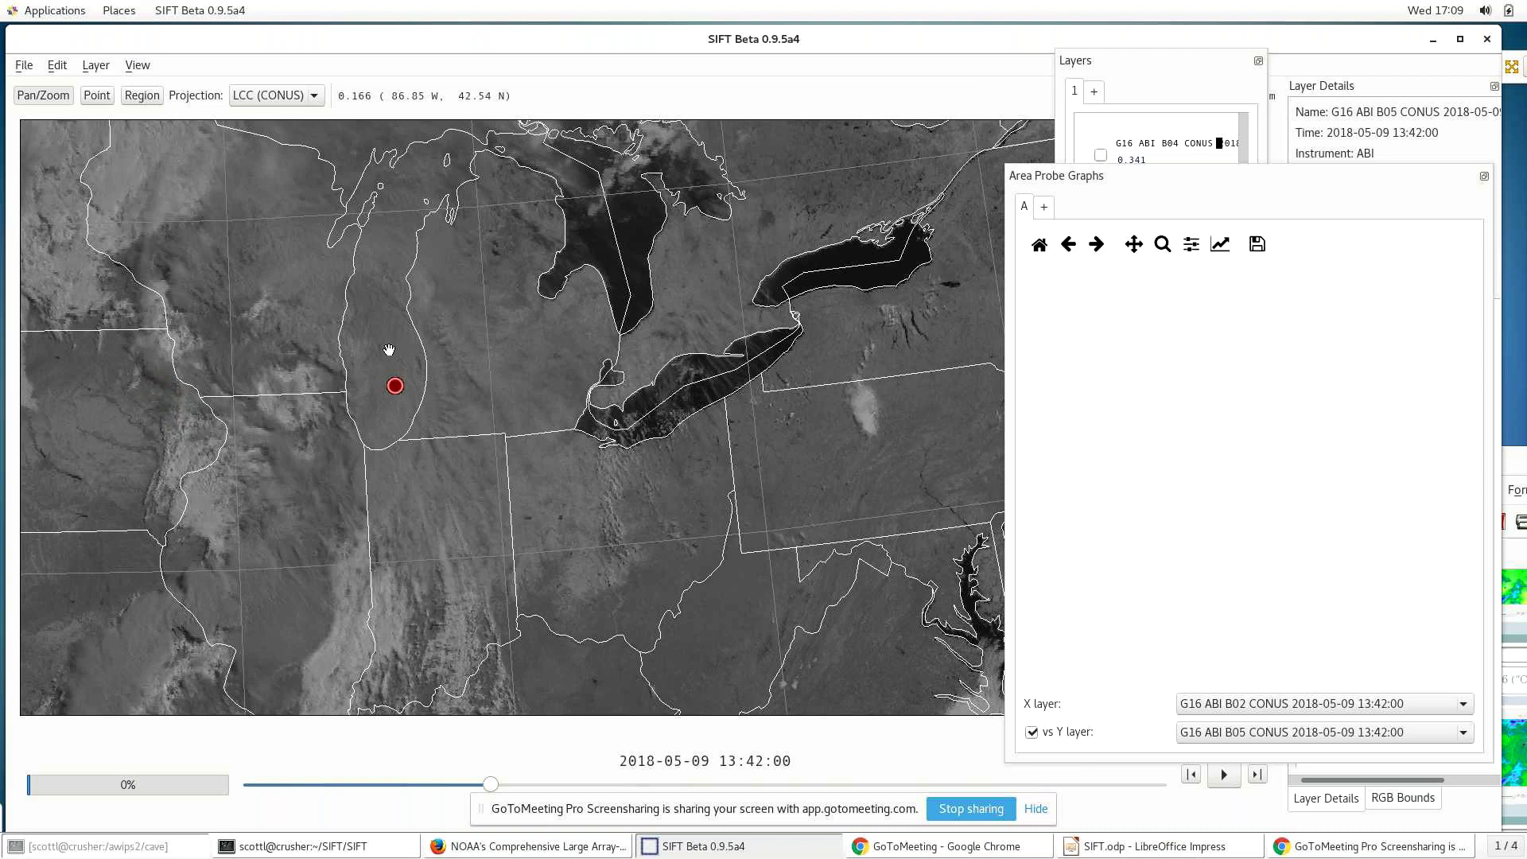
pyautogui.press('Left')
pyautogui.press('Left')
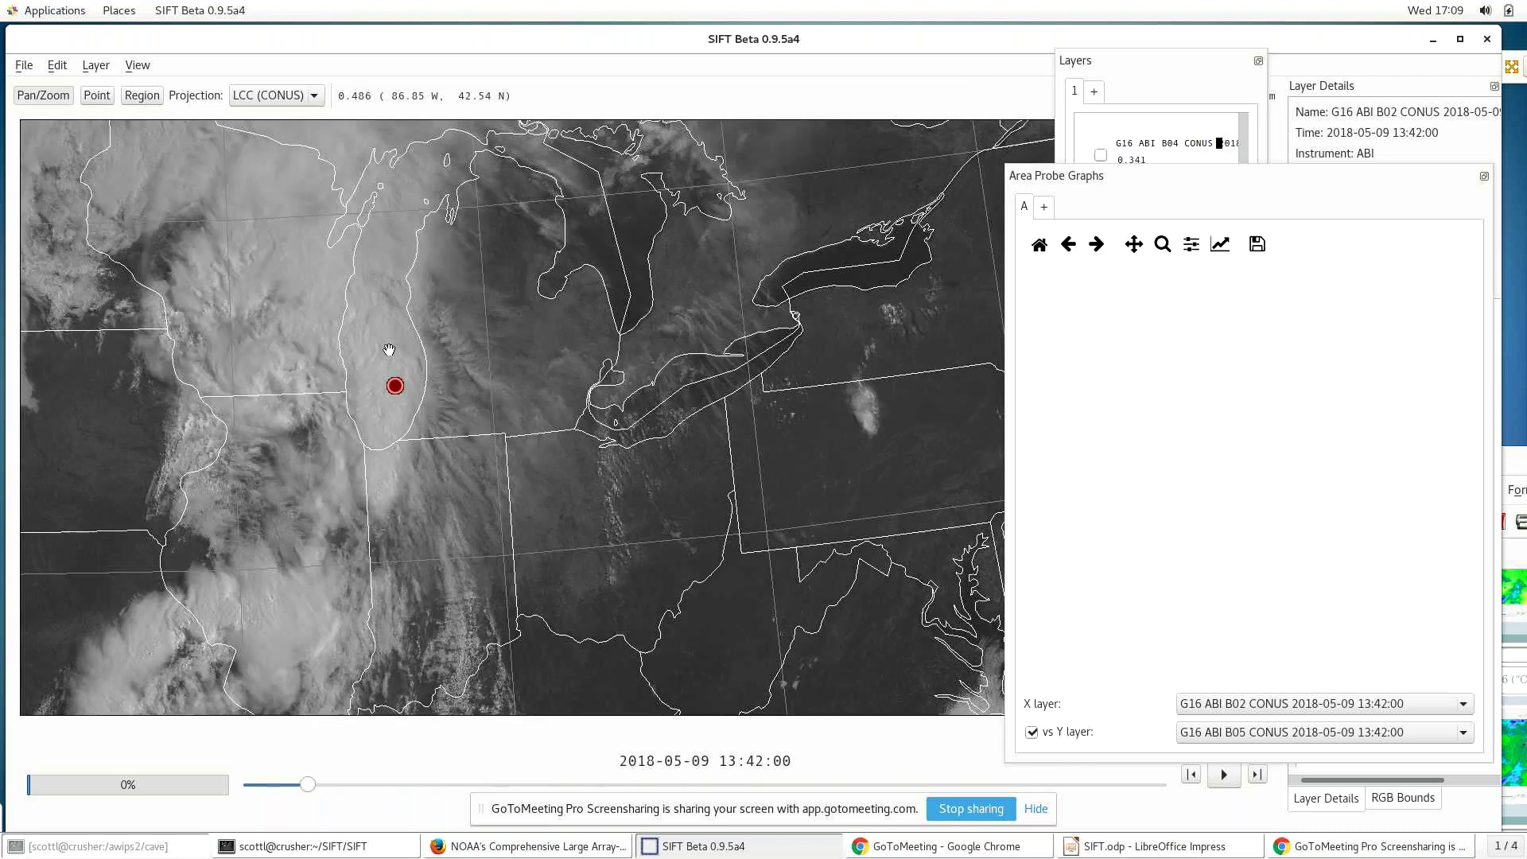
pyautogui.press('Right')
pyautogui.press('Right')
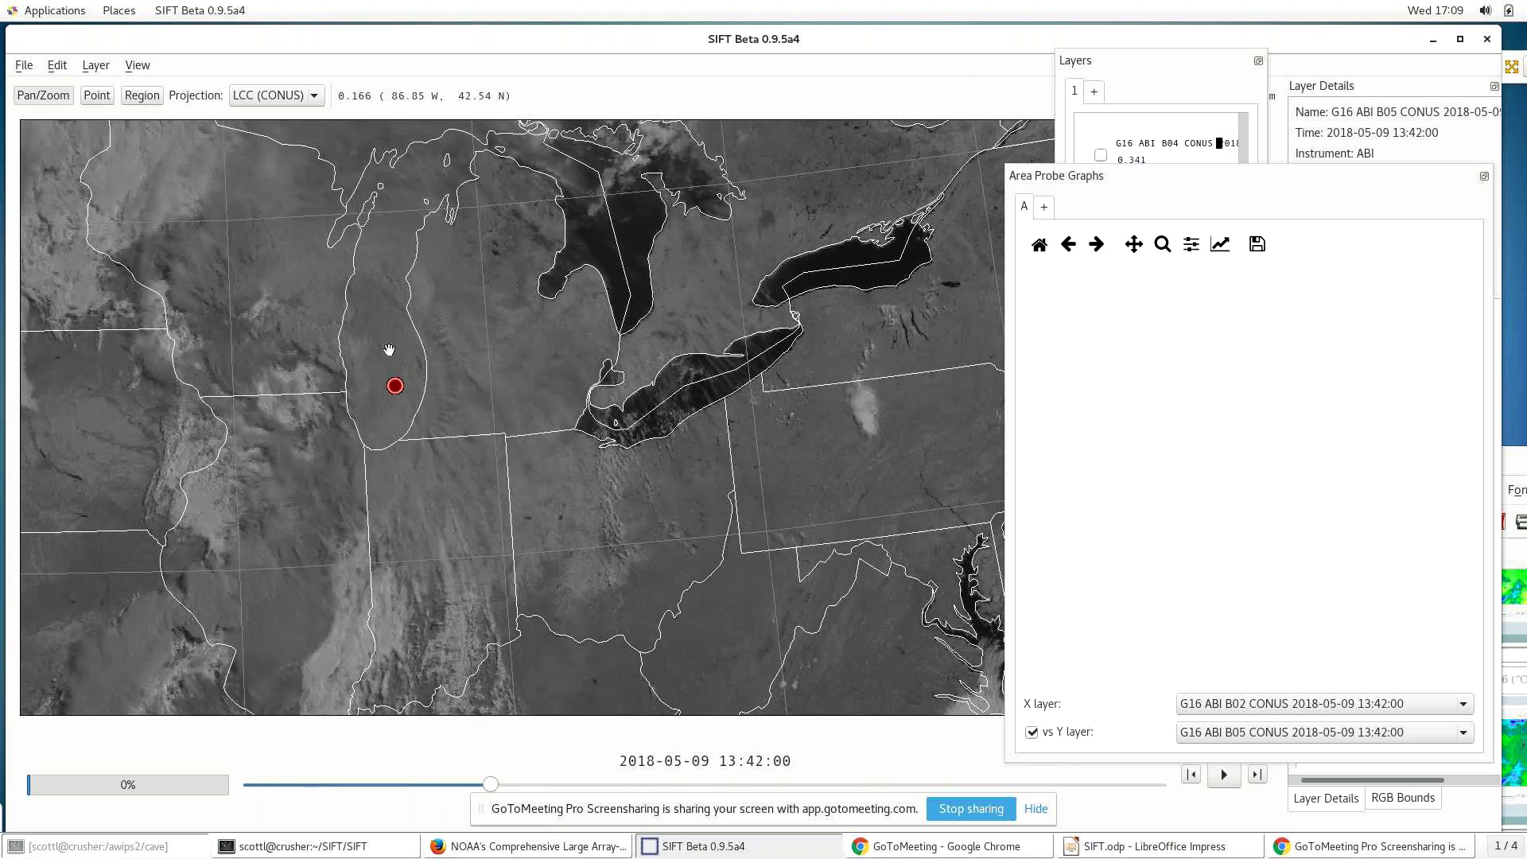
pyautogui.press('Left')
pyautogui.press('Left')
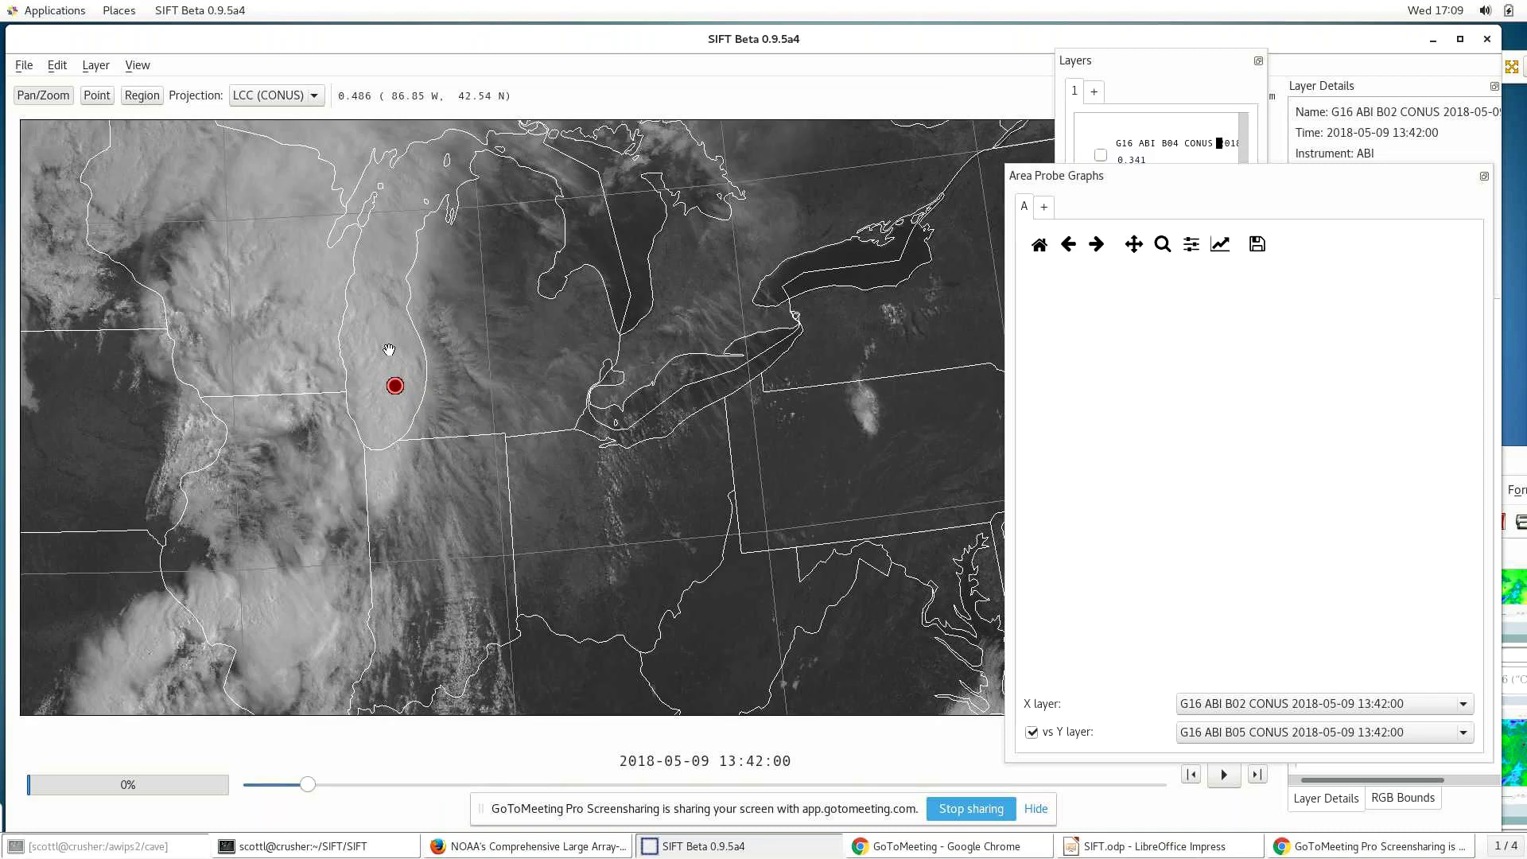
pyautogui.press('Right')
pyautogui.press('Right')
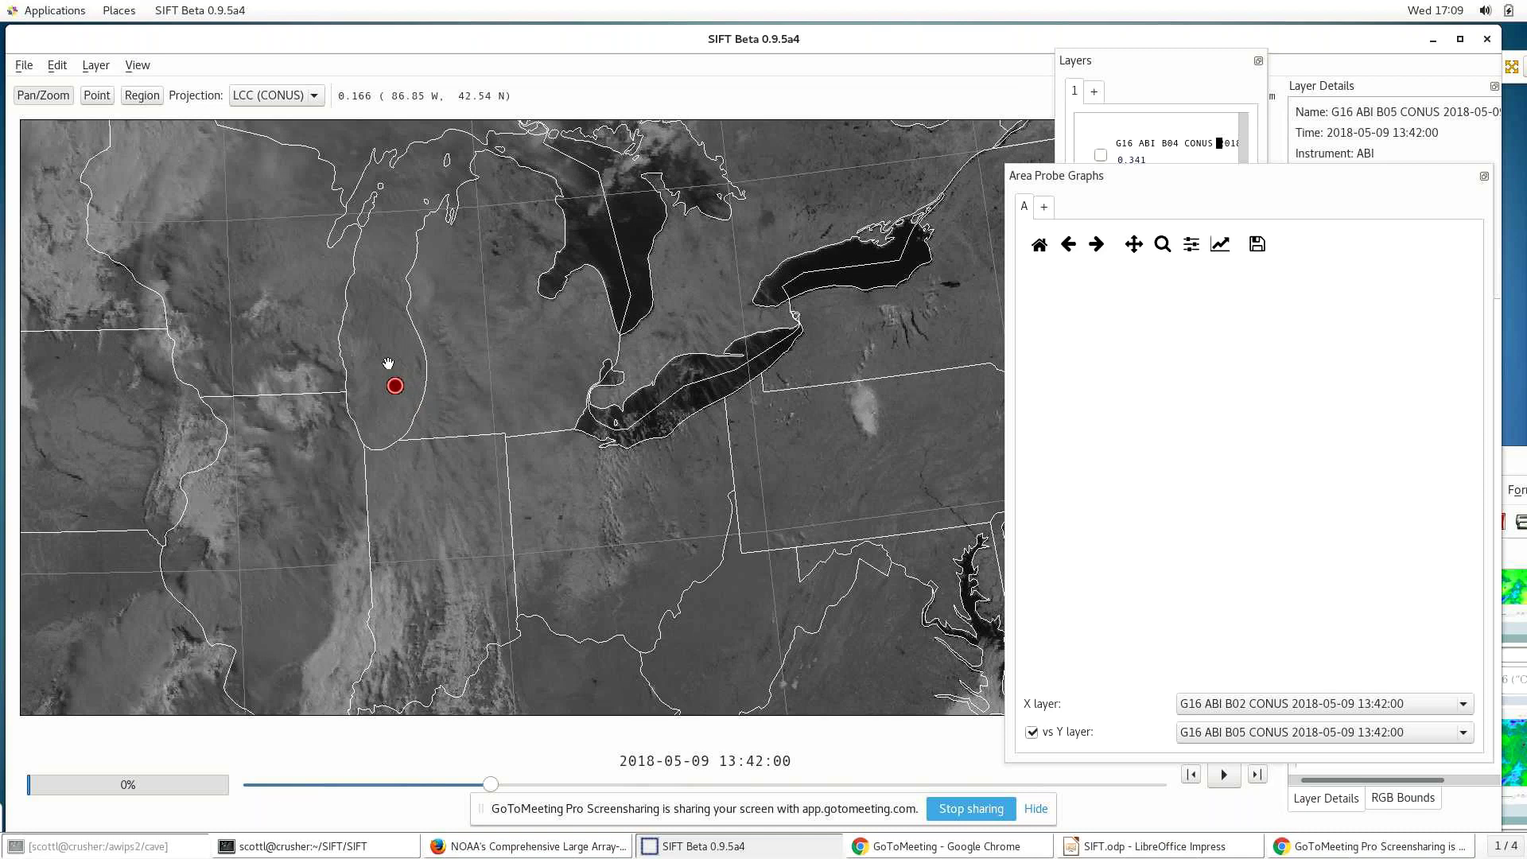
# - Probe the band 5 reflectance at clouds near the southern Illinois–Indiana border, ending with a point over southern Lake Michigan
pyautogui.click(351, 637)
pyautogui.click(388, 625)
pyautogui.click(390, 404)
pyautogui.click(1122, 851)
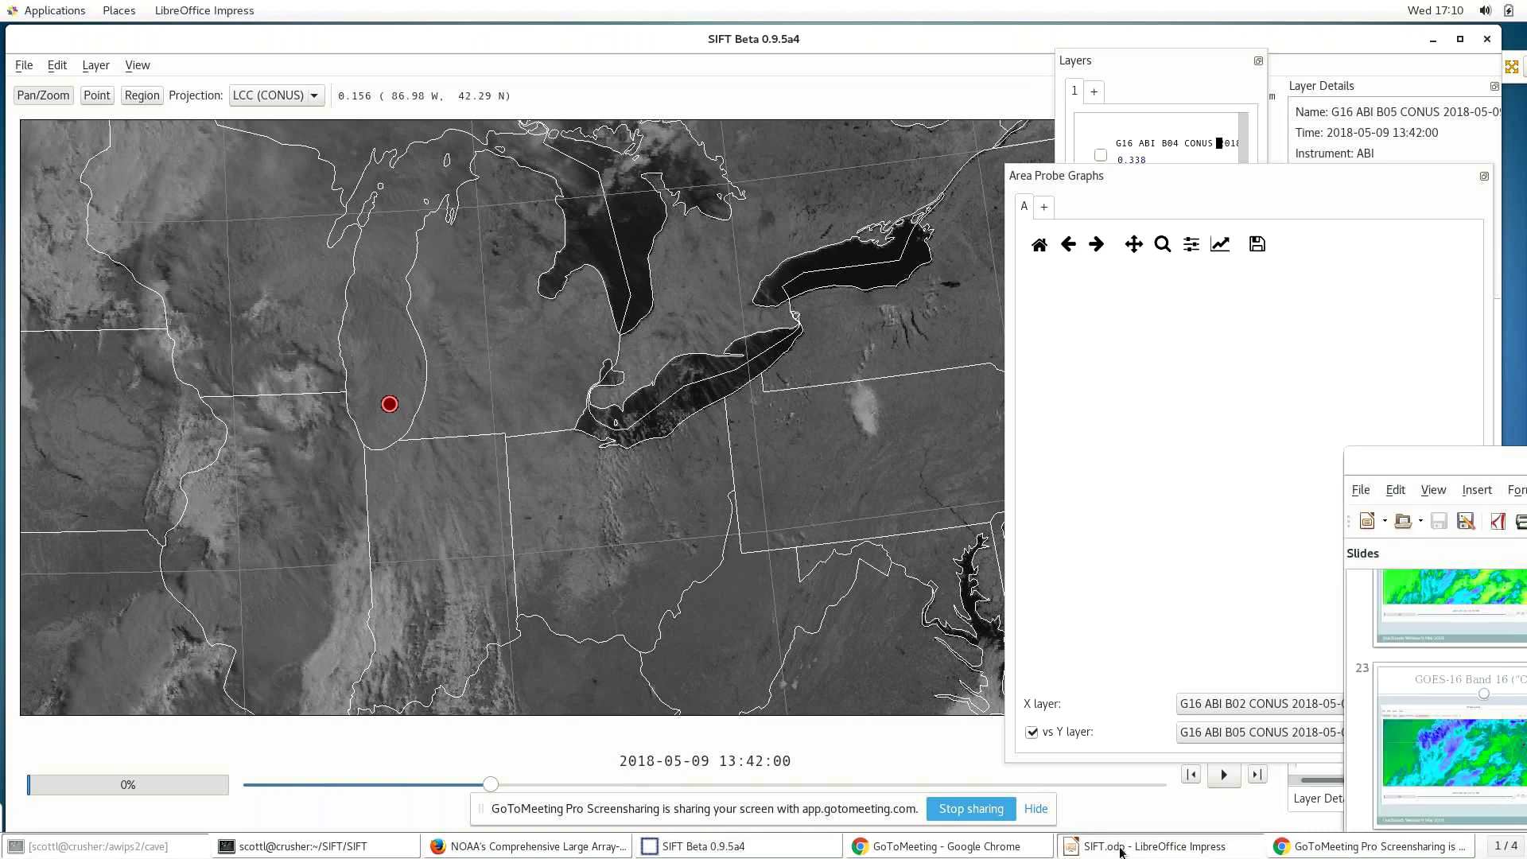
pyautogui.moveTo(1442, 467); pyautogui.dragTo(406, 79)
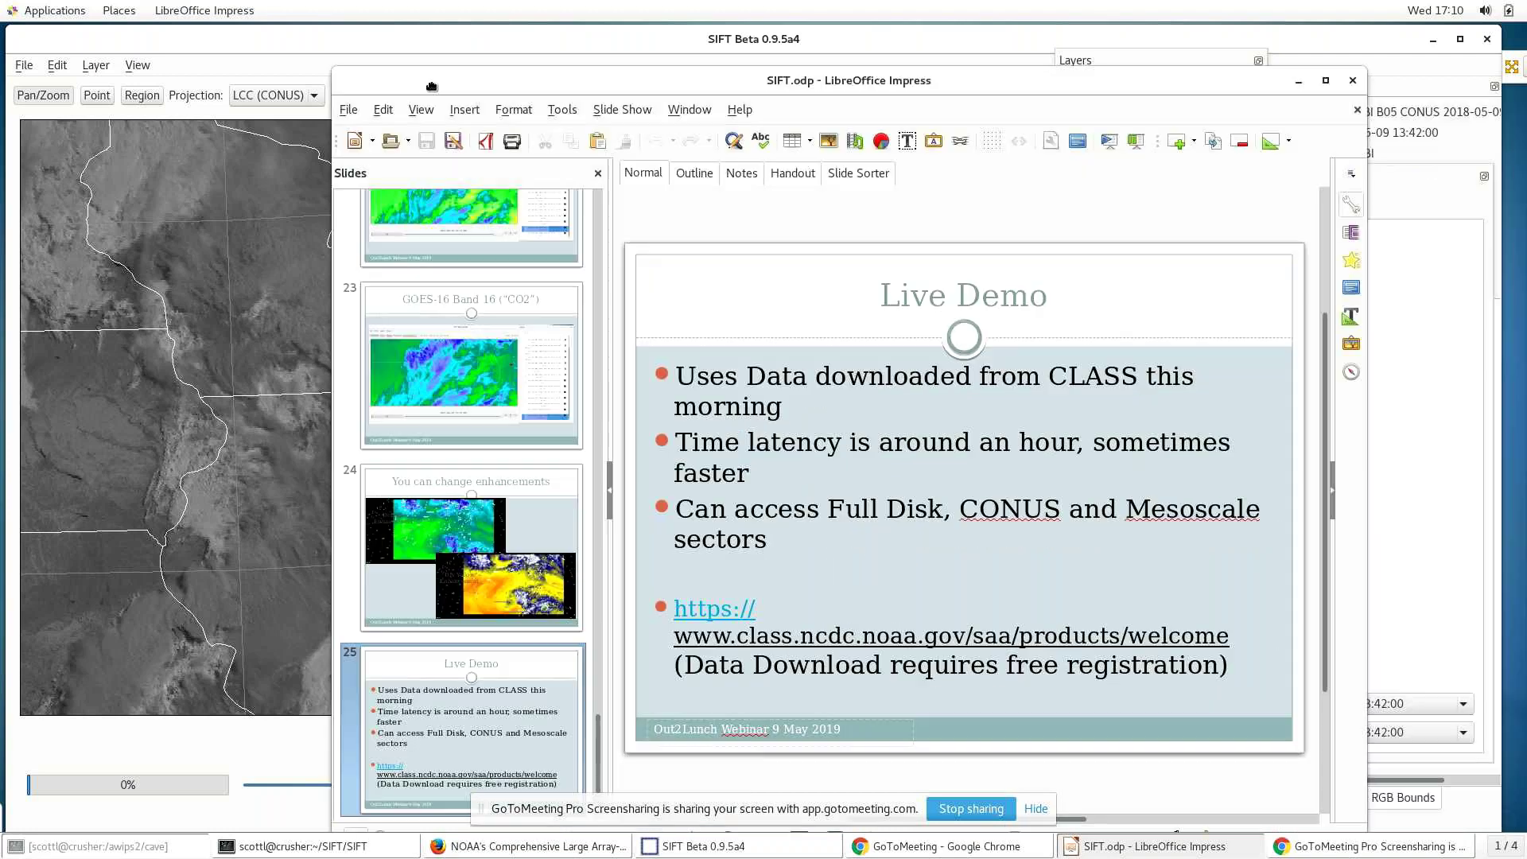
pyautogui.moveTo(593, 629); pyautogui.dragTo(592, 231)
pyautogui.click(491, 512)
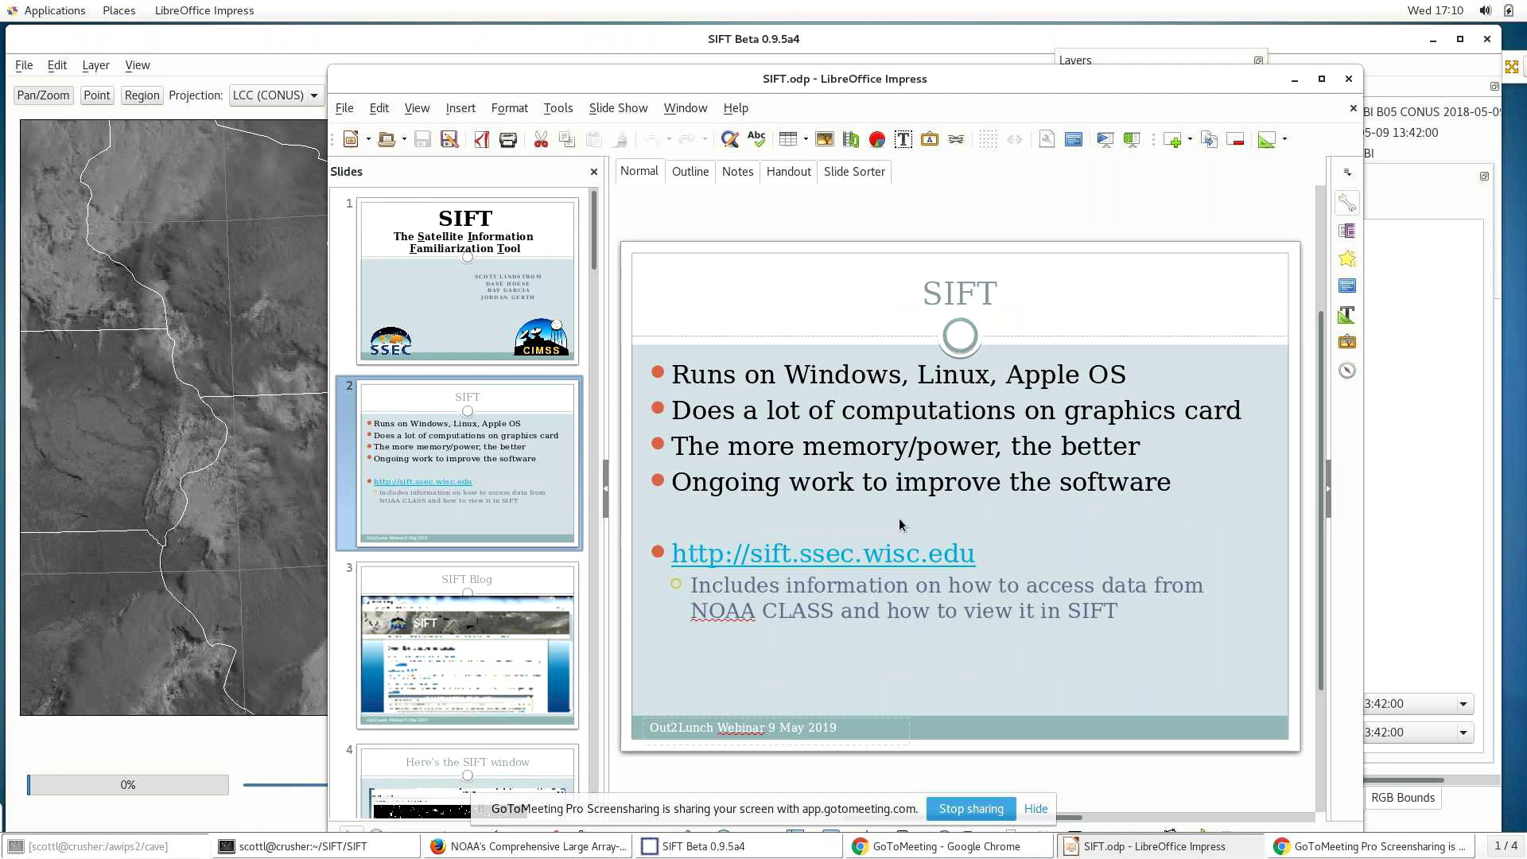
pyautogui.keyDown('ctrl'); pyautogui.click(881, 558); pyautogui.keyUp('ctrl')
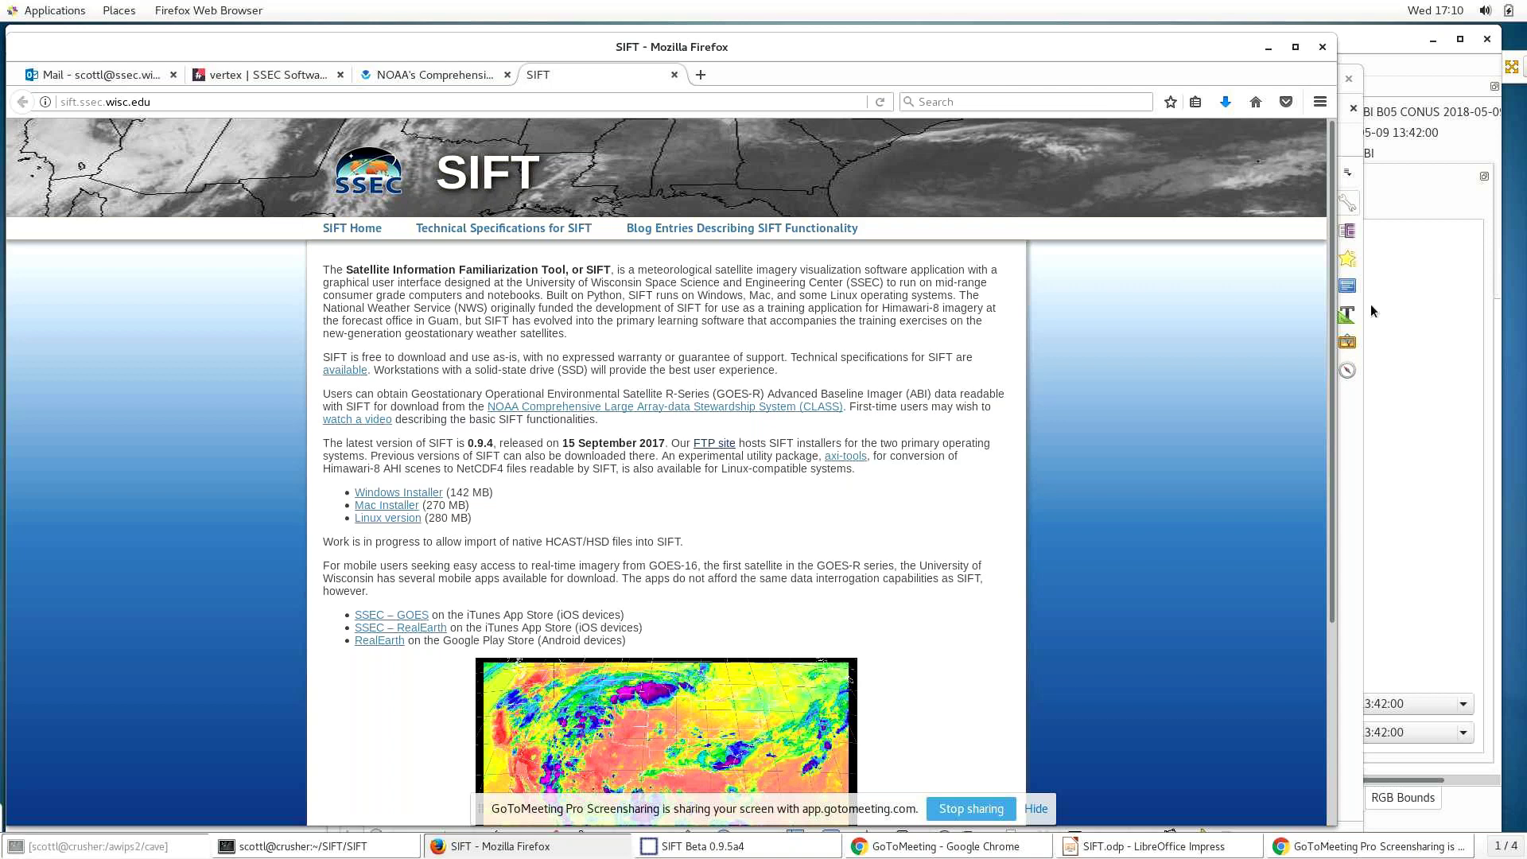
# - Return to the SIFT.odp presentation in LibreOffice Impress and show slide 26, "If you have Questions:"
pyautogui.click(1406, 278)
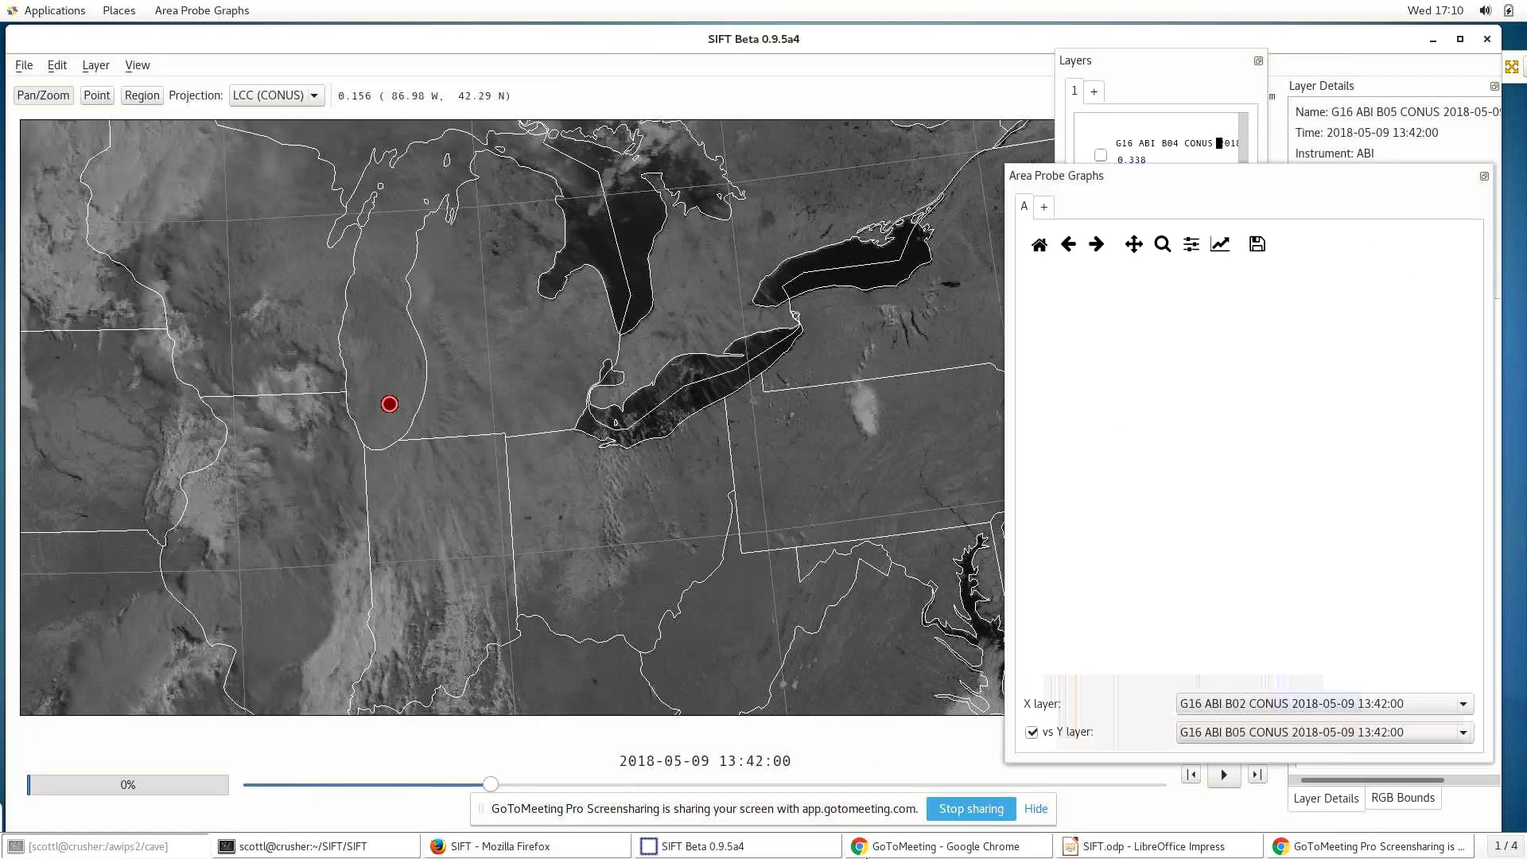
pyautogui.click(1127, 849)
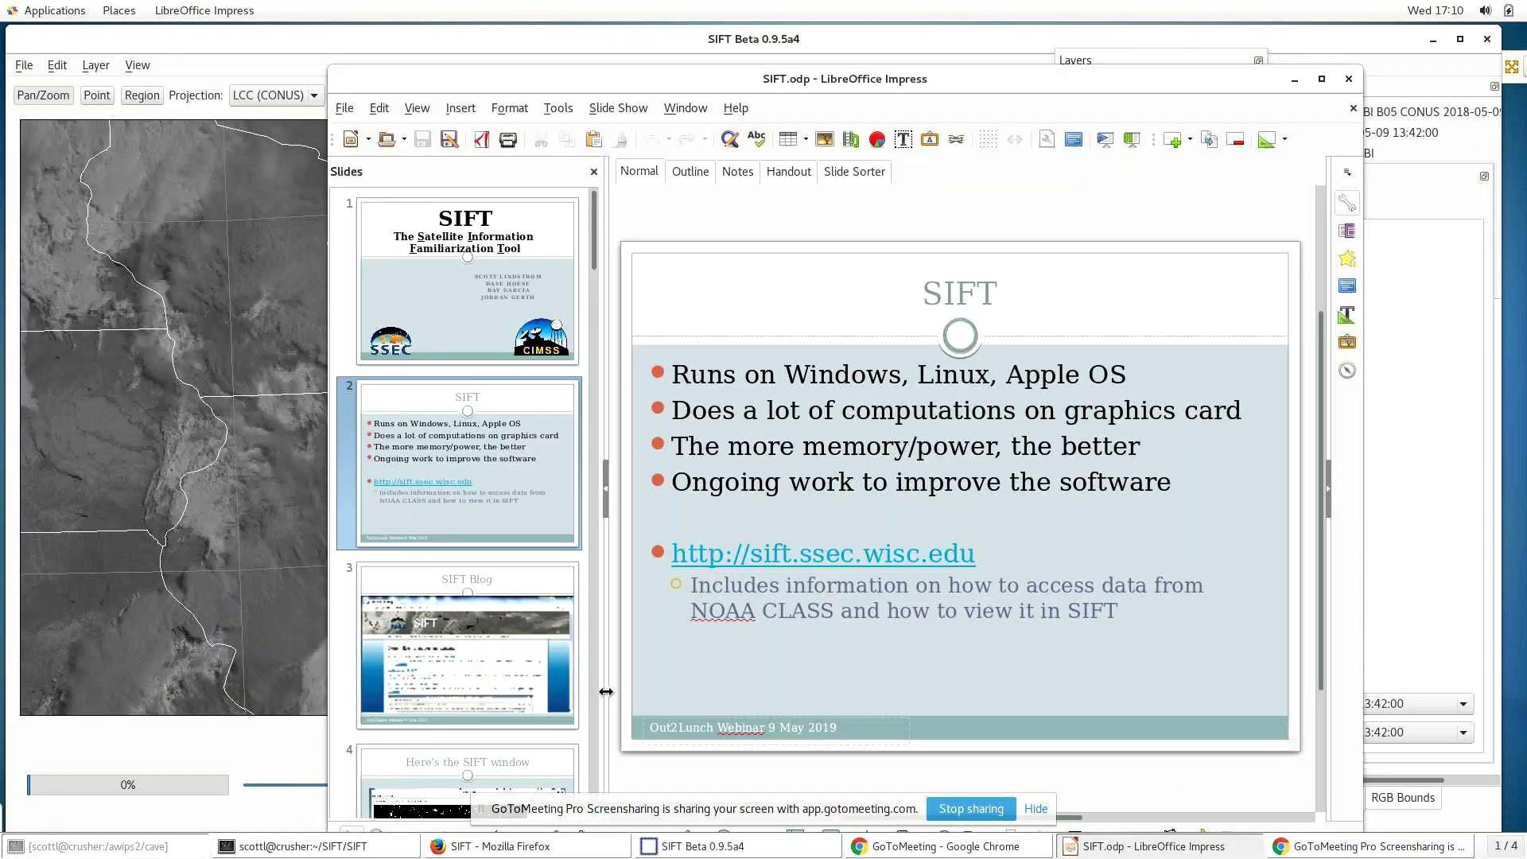
pyautogui.scroll(-1, 591, 215)
pyautogui.moveTo(591, 214); pyautogui.dragTo(593, 755)
pyautogui.click(504, 746)
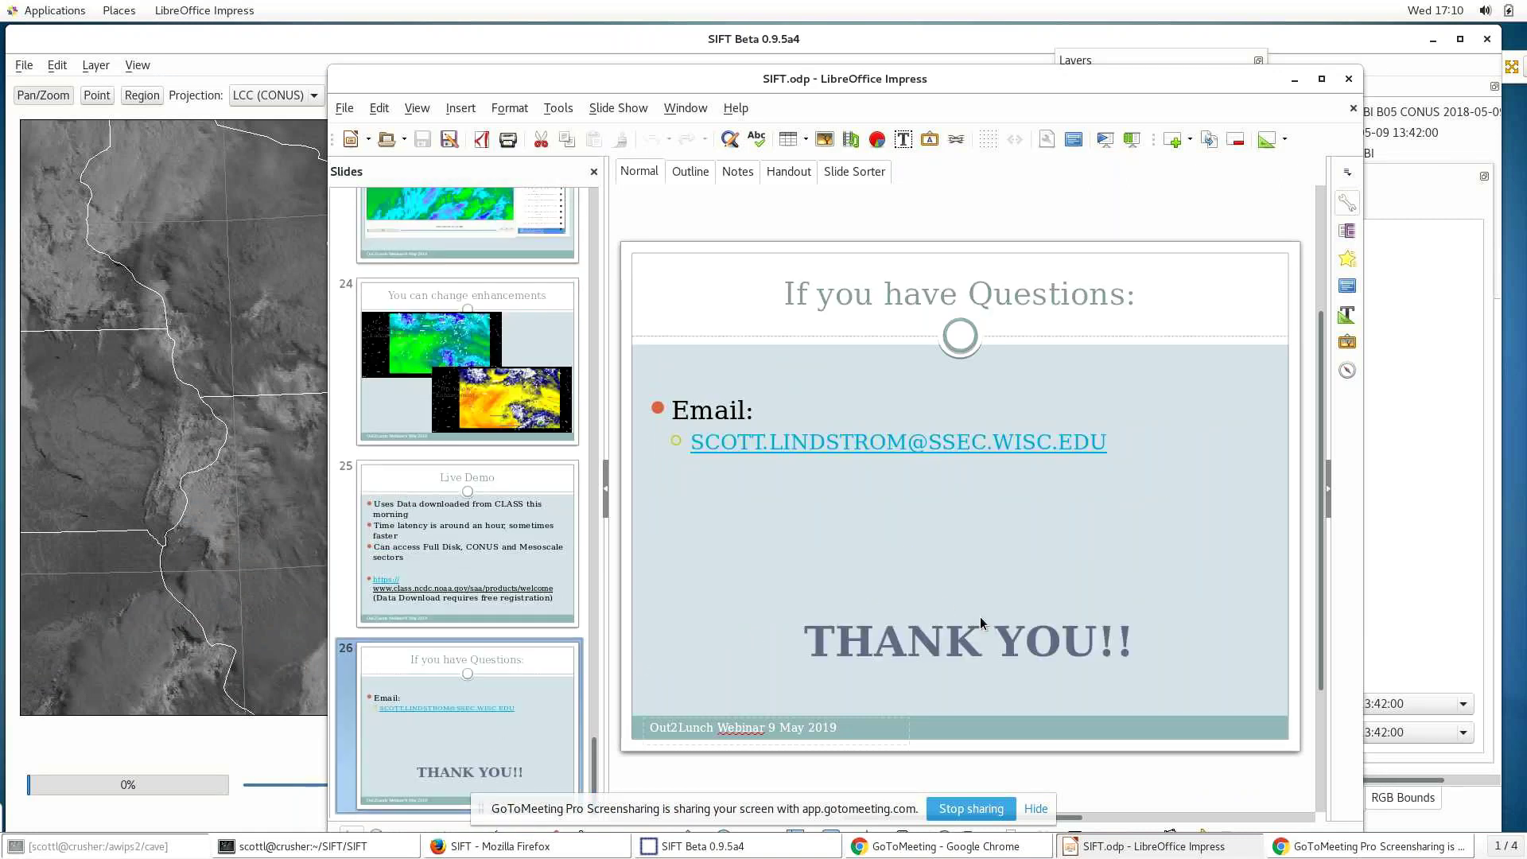
# - Start the slide show from the first slide and reposition the presentation's editing window over it
pyautogui.click(619, 109)
pyautogui.click(636, 134)
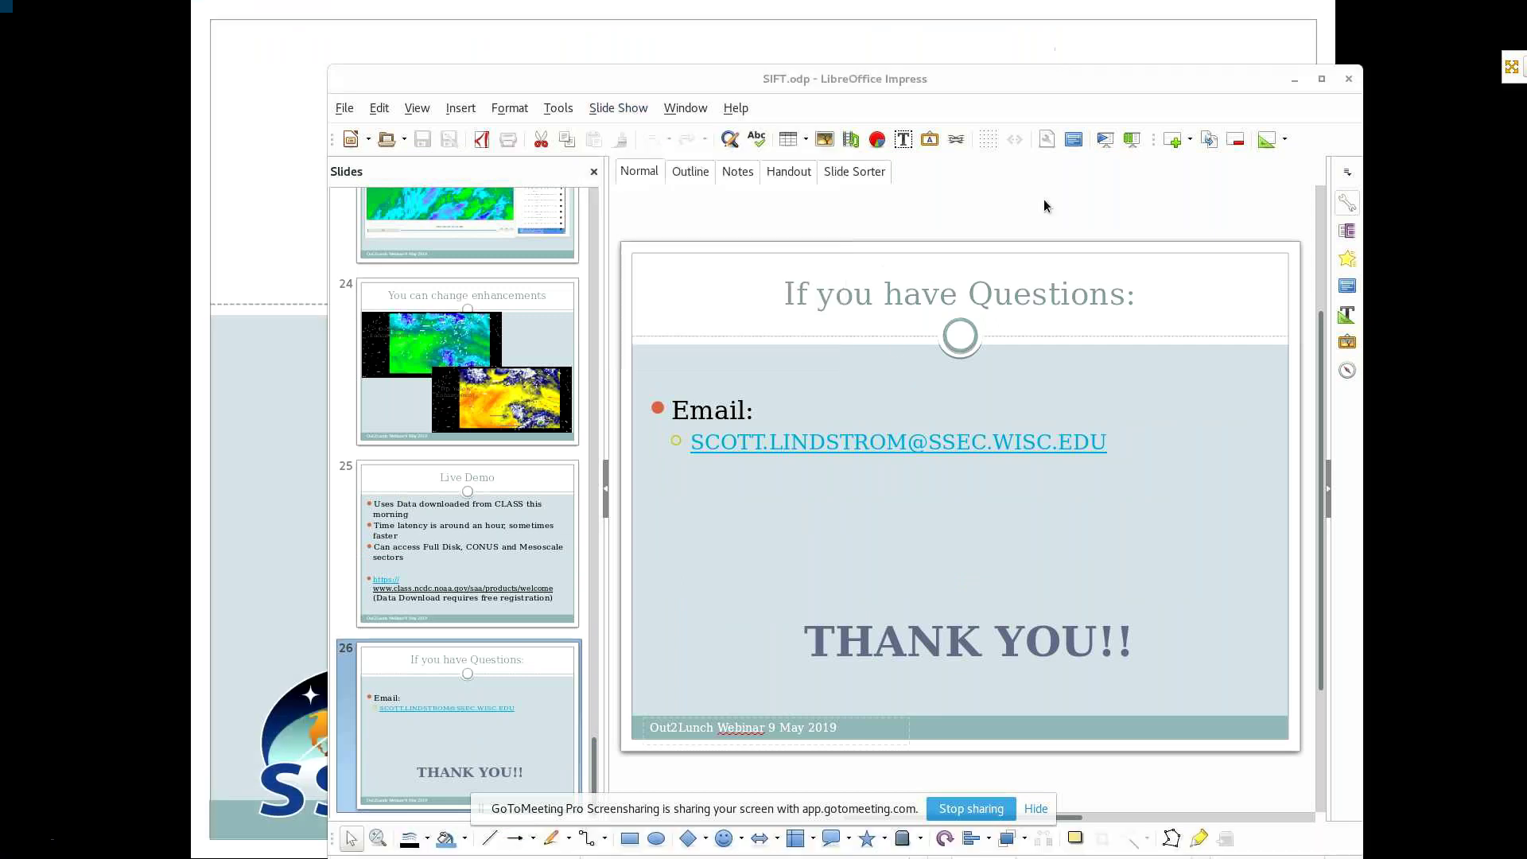
pyautogui.click(631, 109)
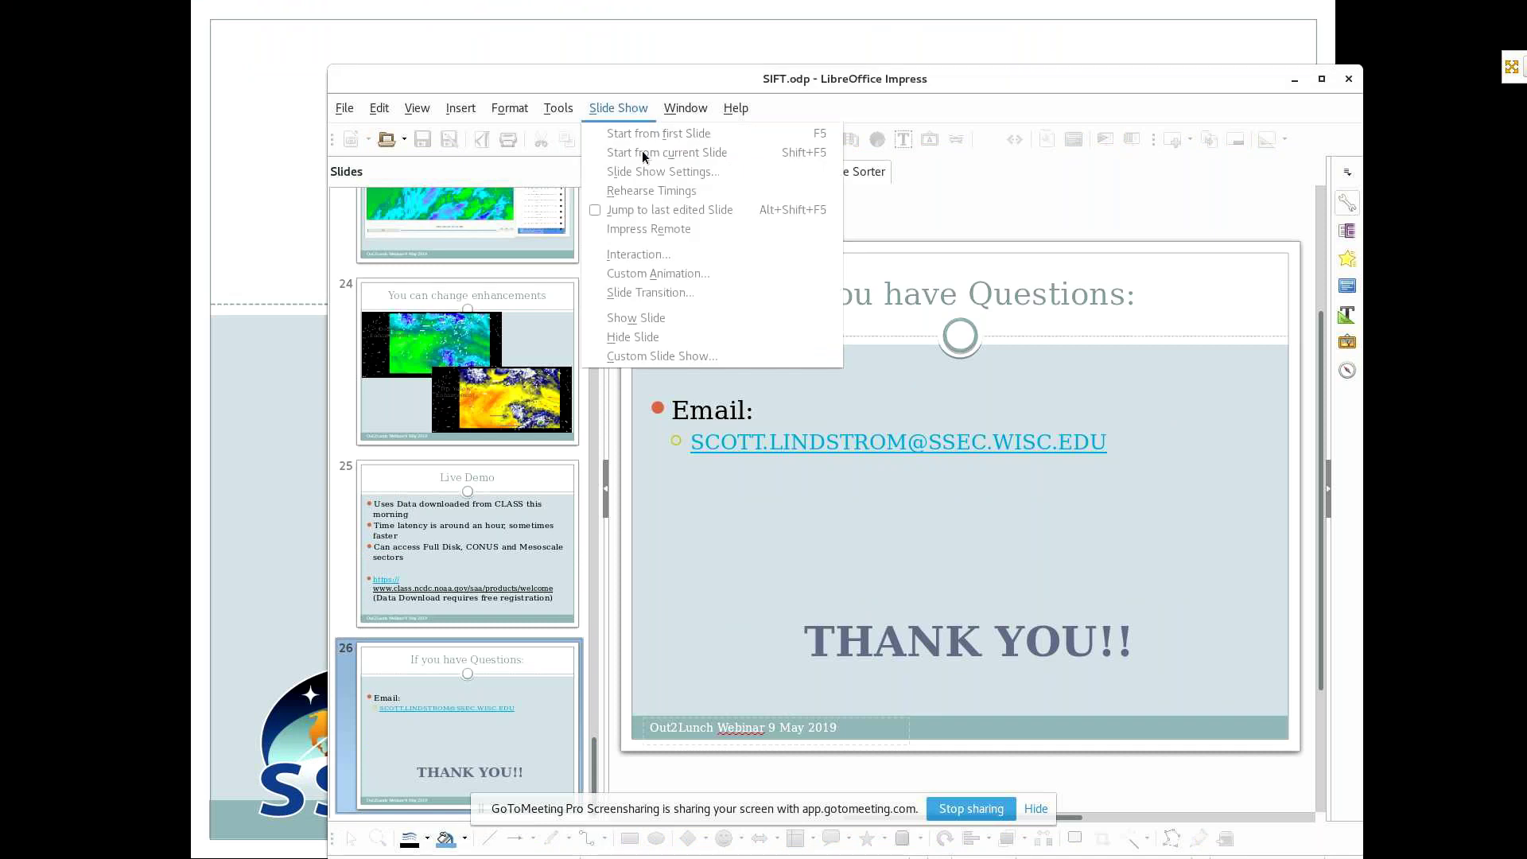
pyautogui.click(605, 75)
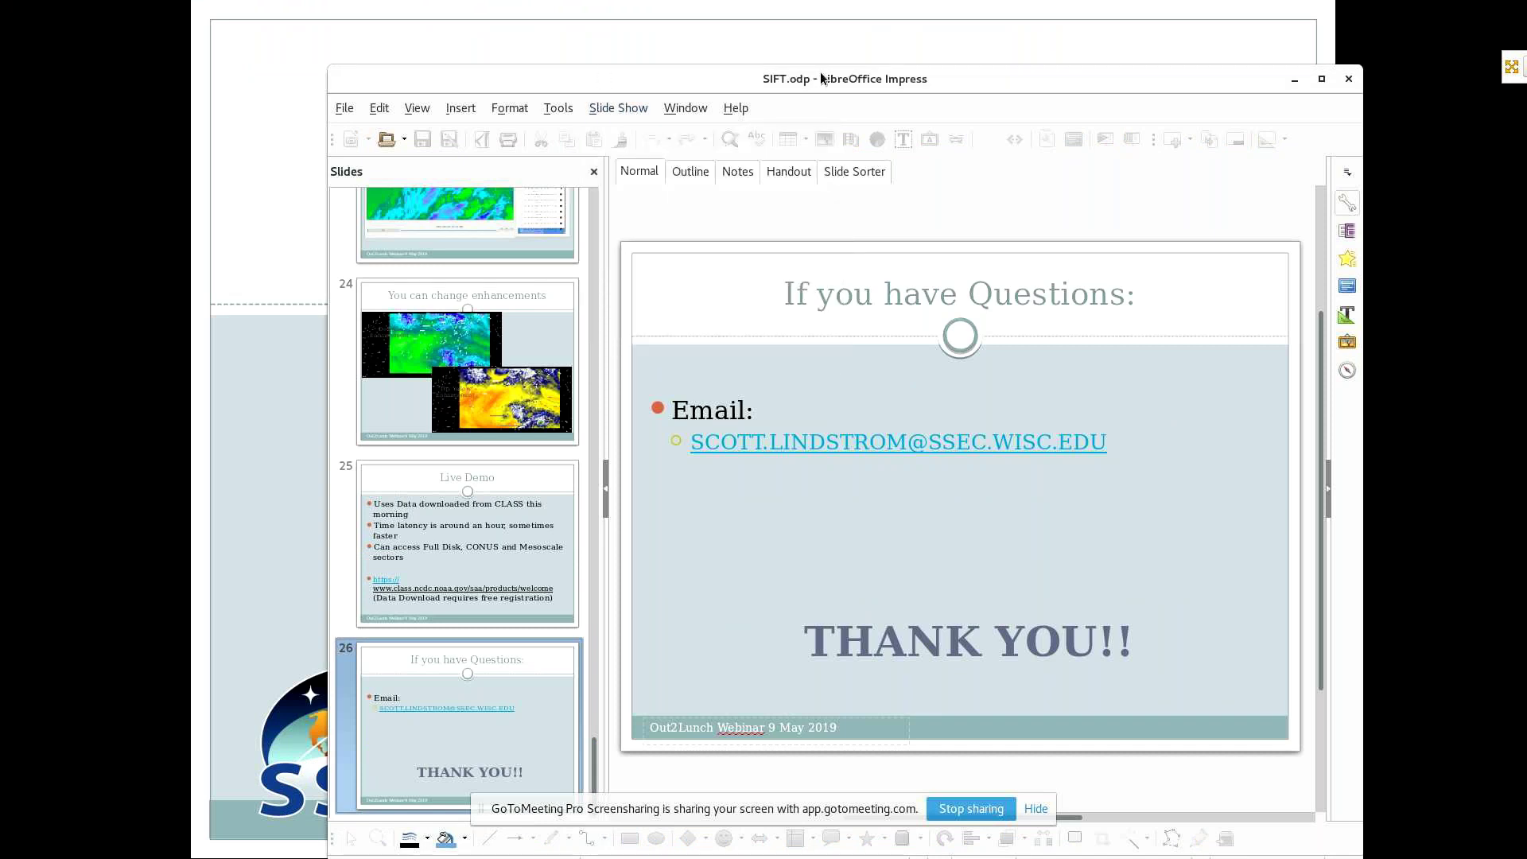
pyautogui.moveTo(821, 77); pyautogui.dragTo(712, 35)
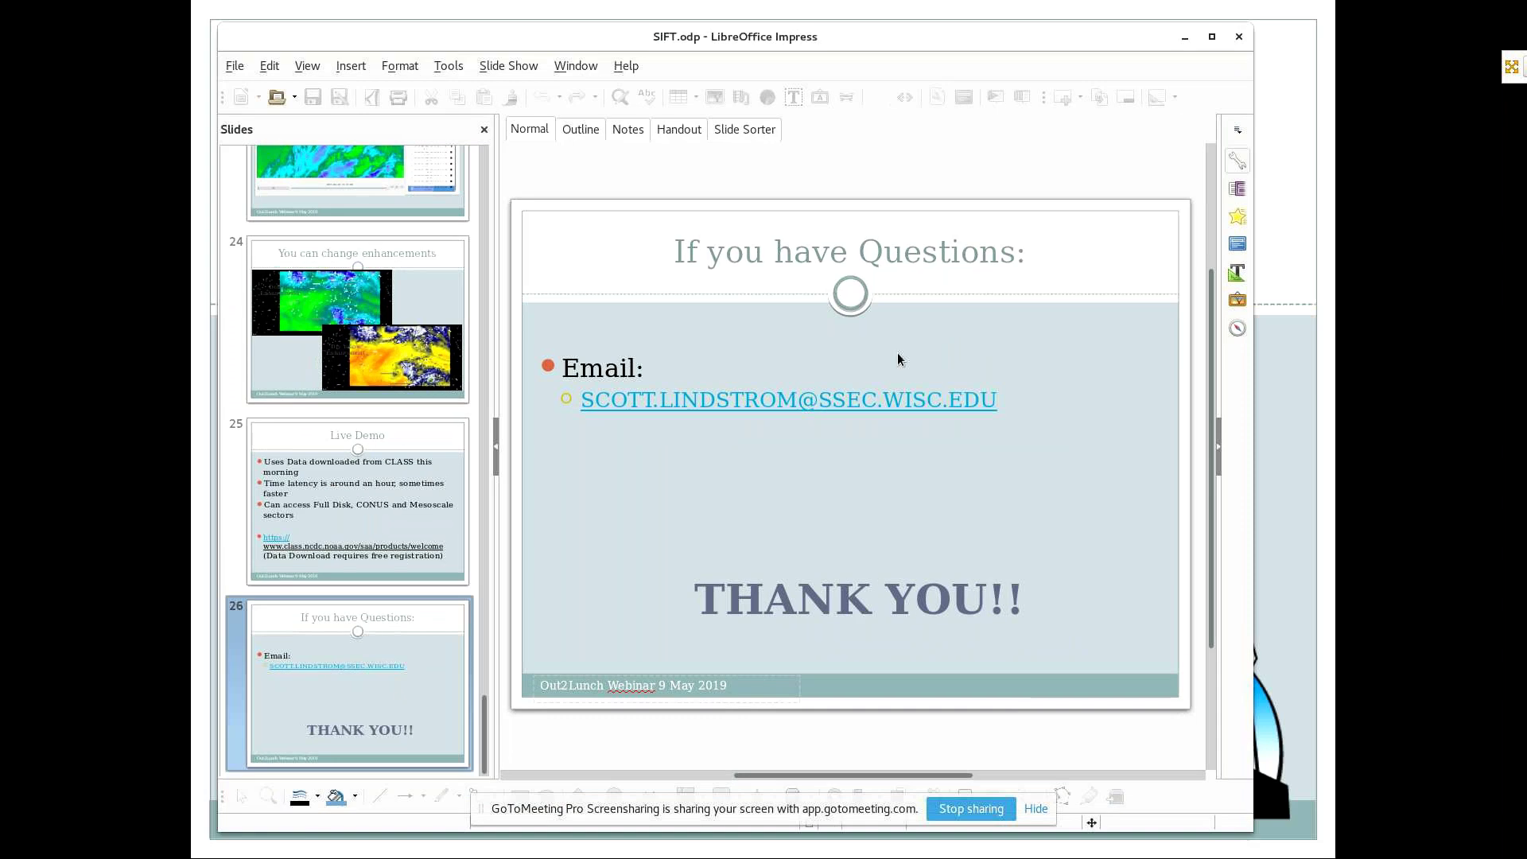